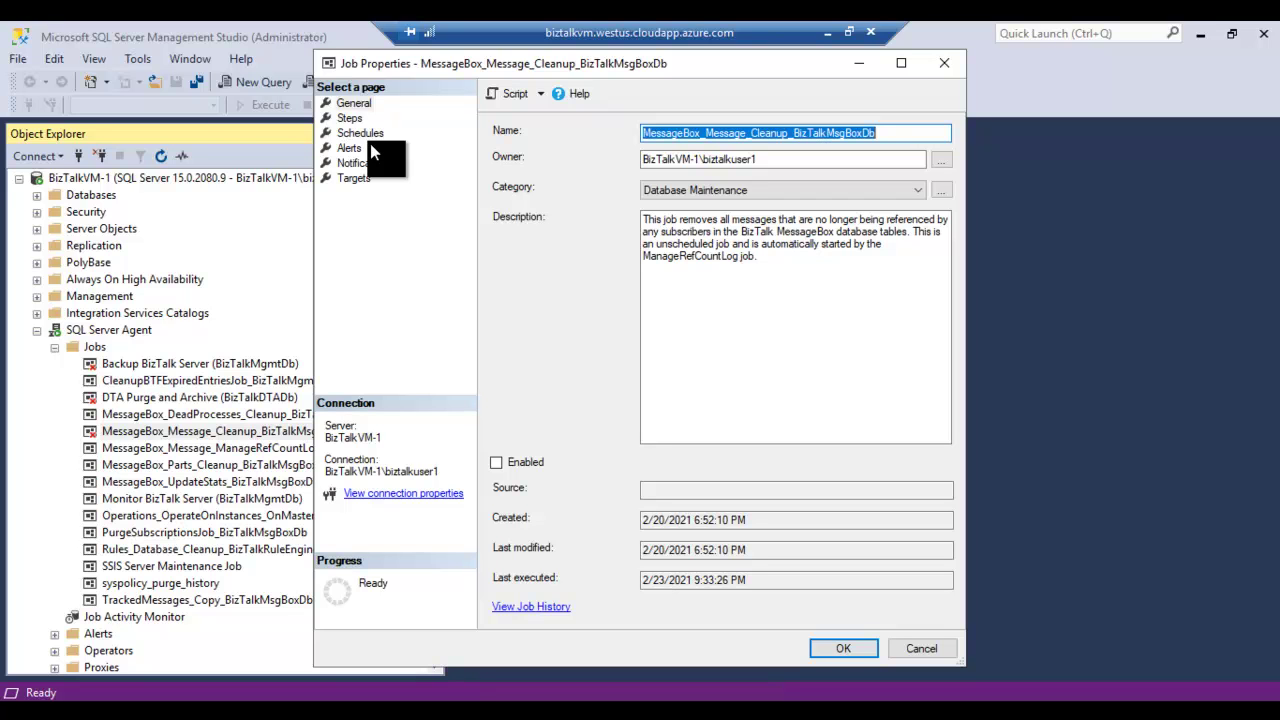
Review the general properties and schedule list of the MessageBox_Message_Cleanup_BizTalkMsgBoxDb job and close them without changes.
left_click_drag(635, 70, 757, 71)
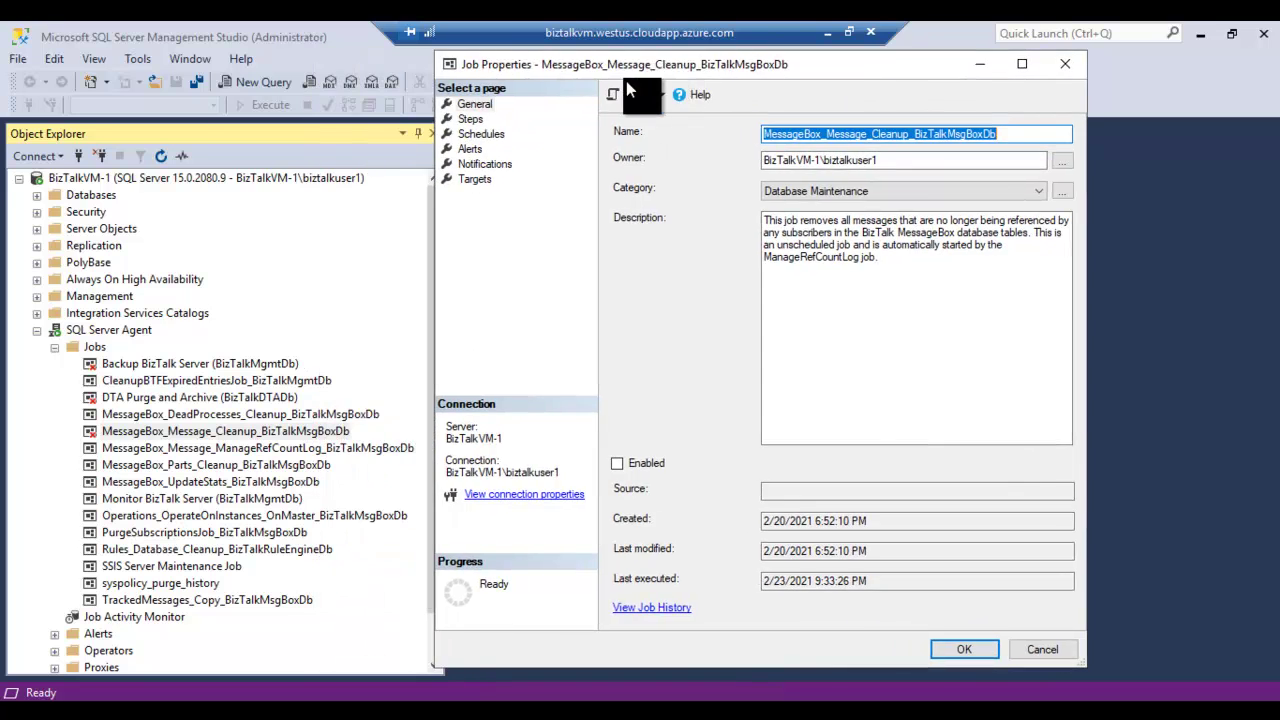
key("Escape")
left_click(315, 448)
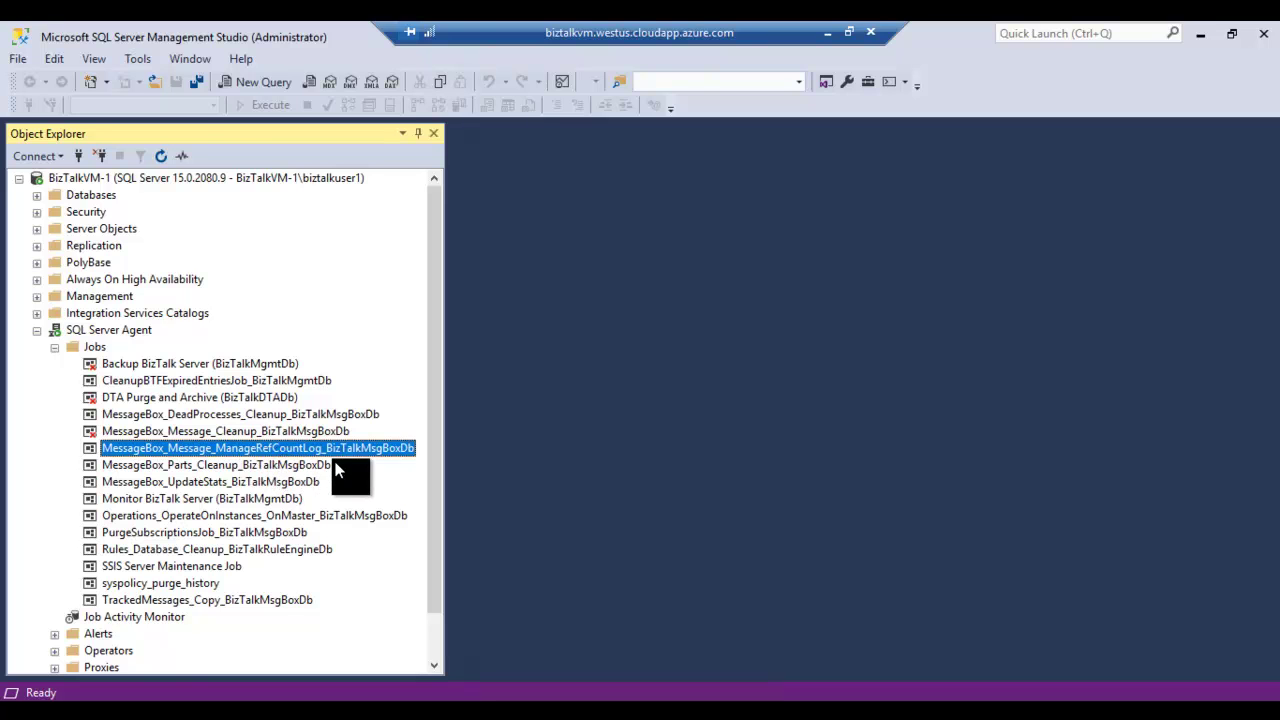
left_click(446, 625)
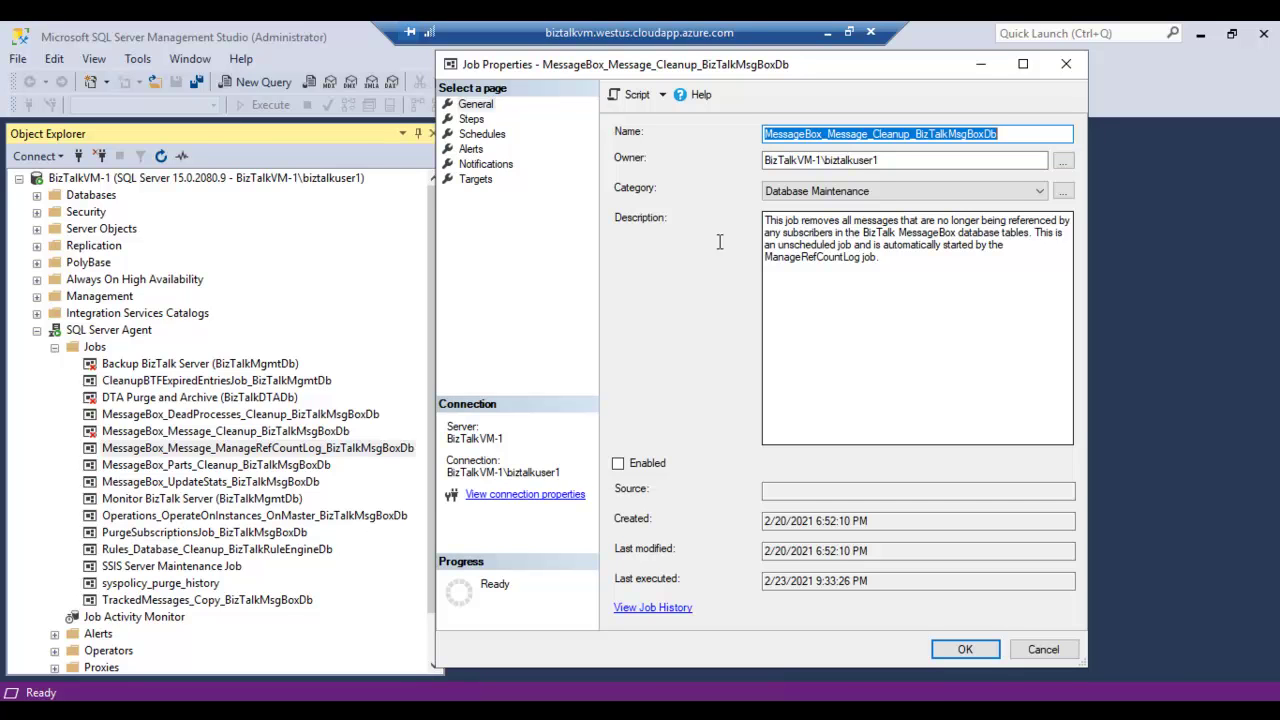
left_click(479, 133)
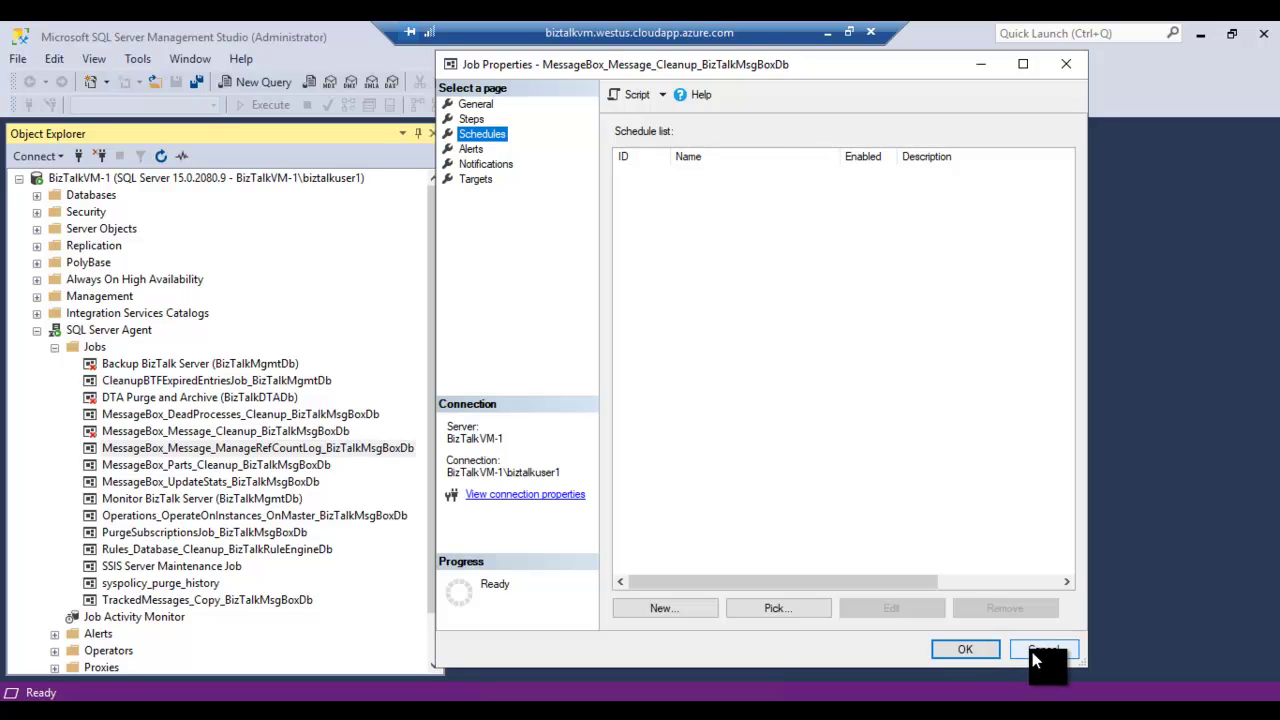
left_click(463, 105)
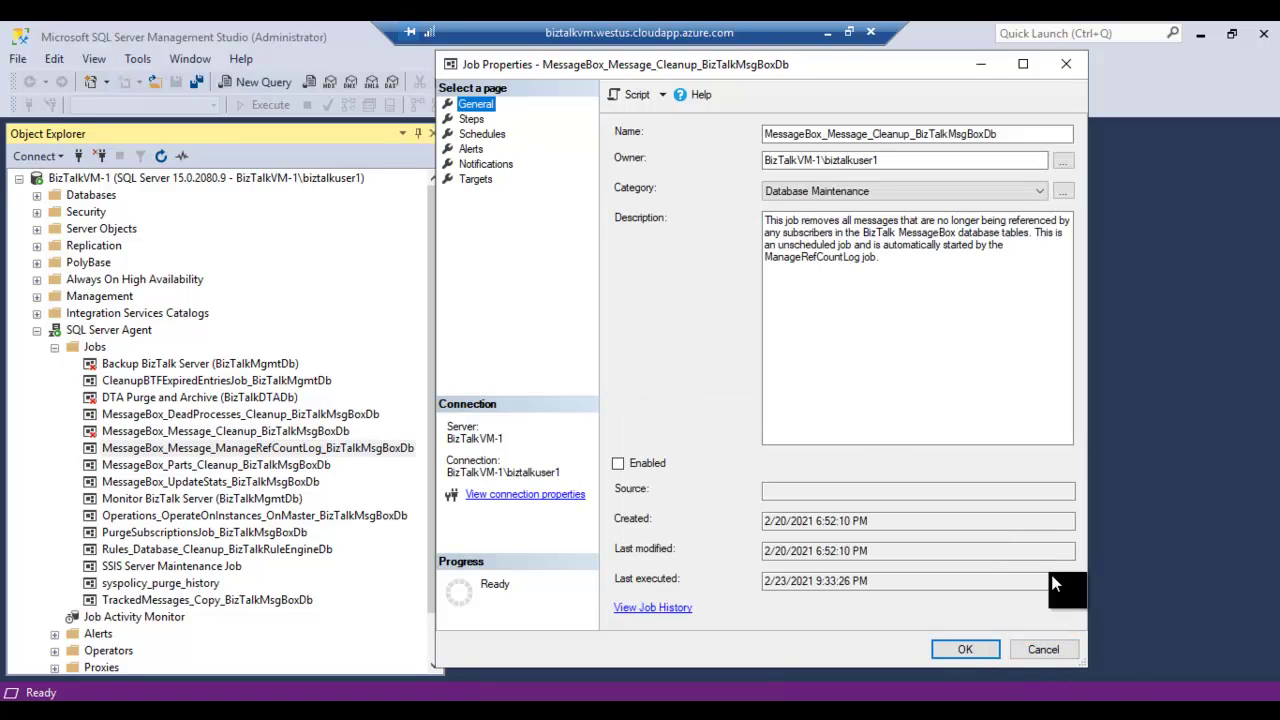
left_click(1043, 650)
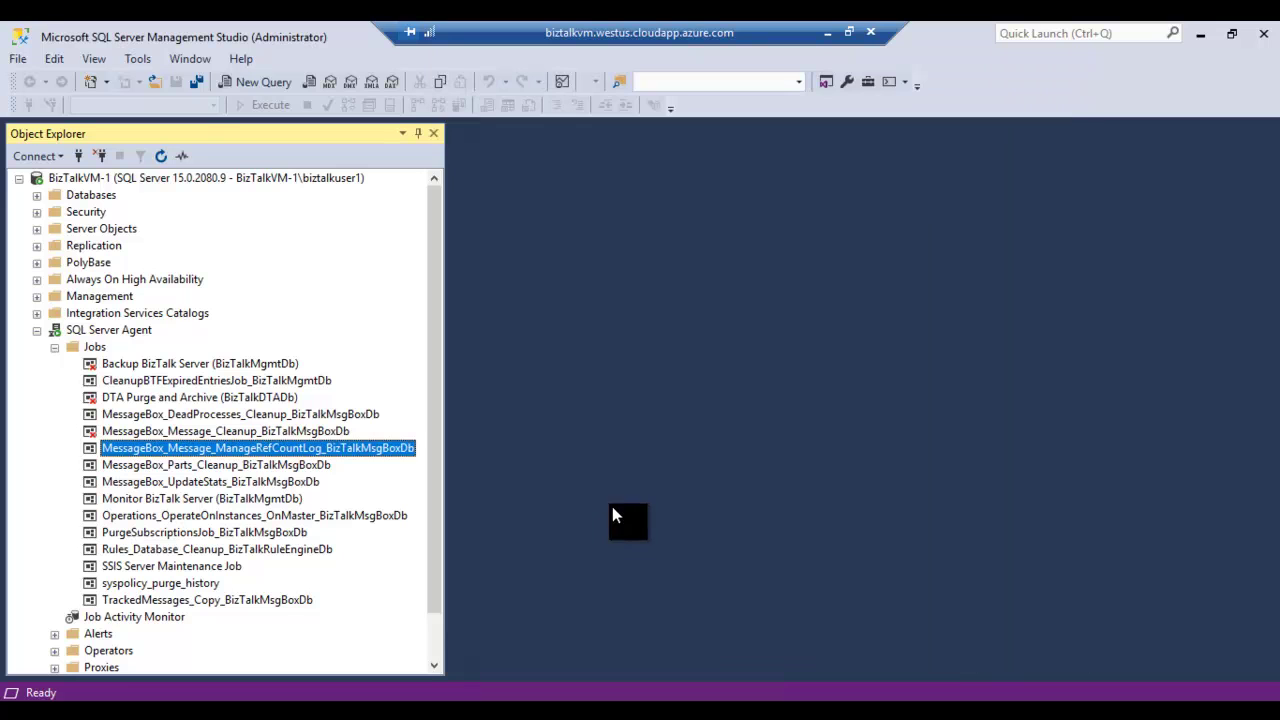
Review the general properties of the MessageBox_Message_ManageRefCountLog_BizTalkMsgBoxDb job, including its description and enabled setting.
double_click(313, 449)
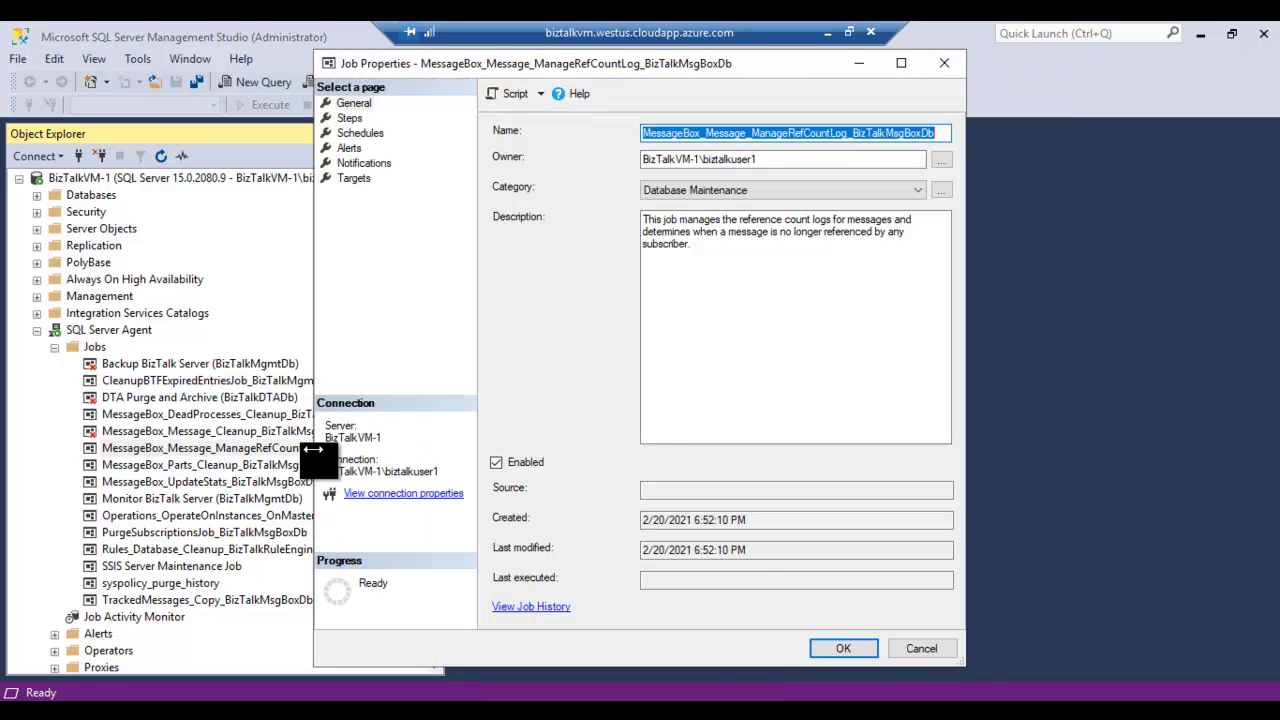
left_click_drag(745, 67, 864, 76)
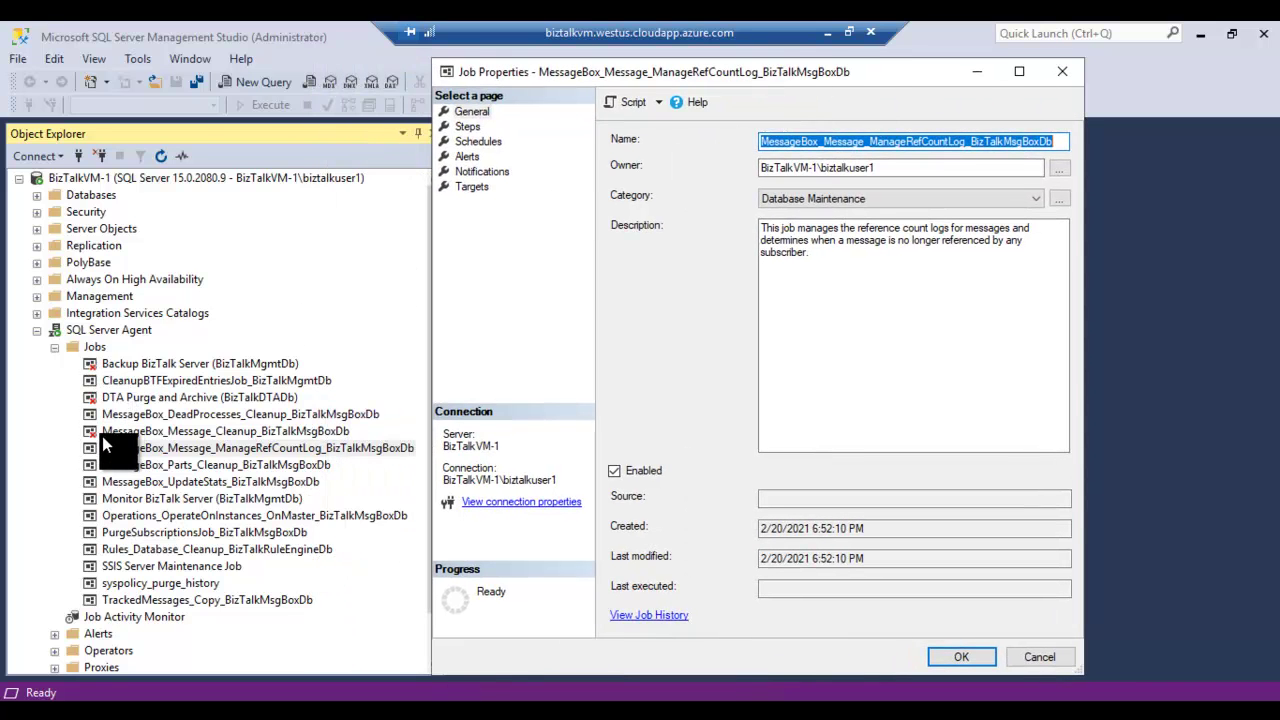
left_click(961, 656)
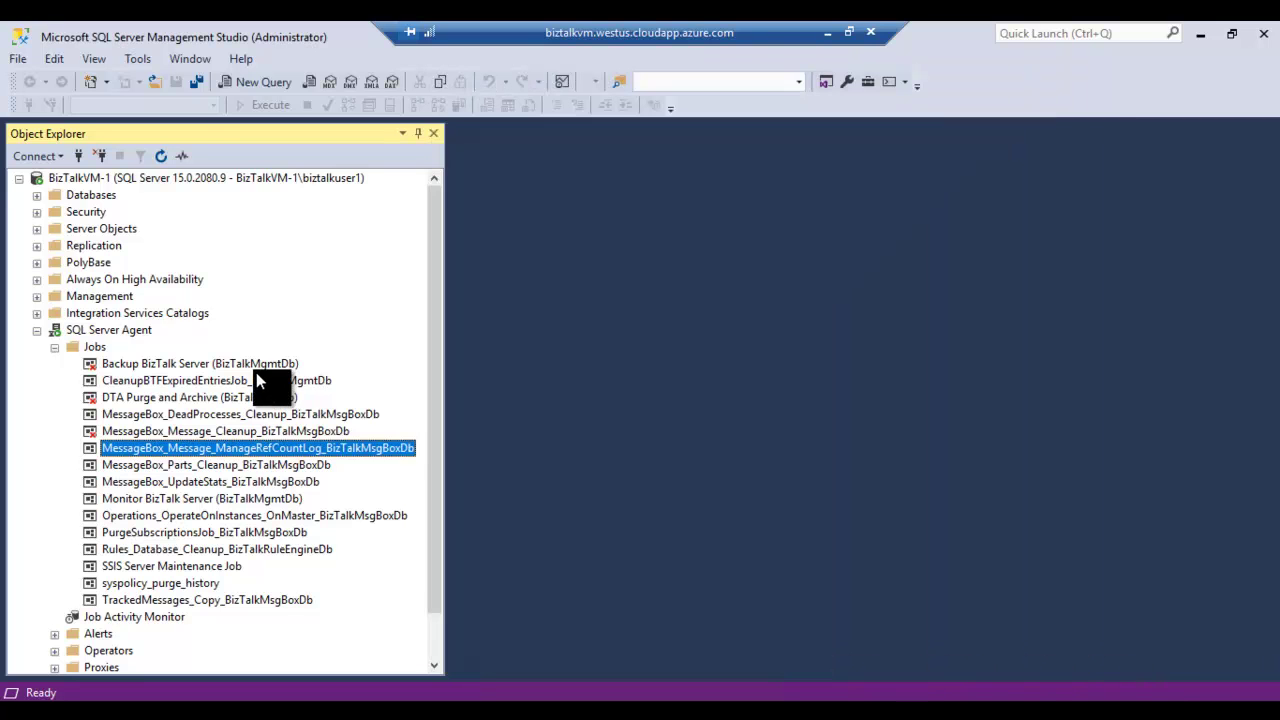
Compare the status markers of the Backup BizTalk Server, DTA Purge and Archive, Message_Cleanup and ManageRefCountLog jobs.
left_click(249, 368)
left_click(250, 397)
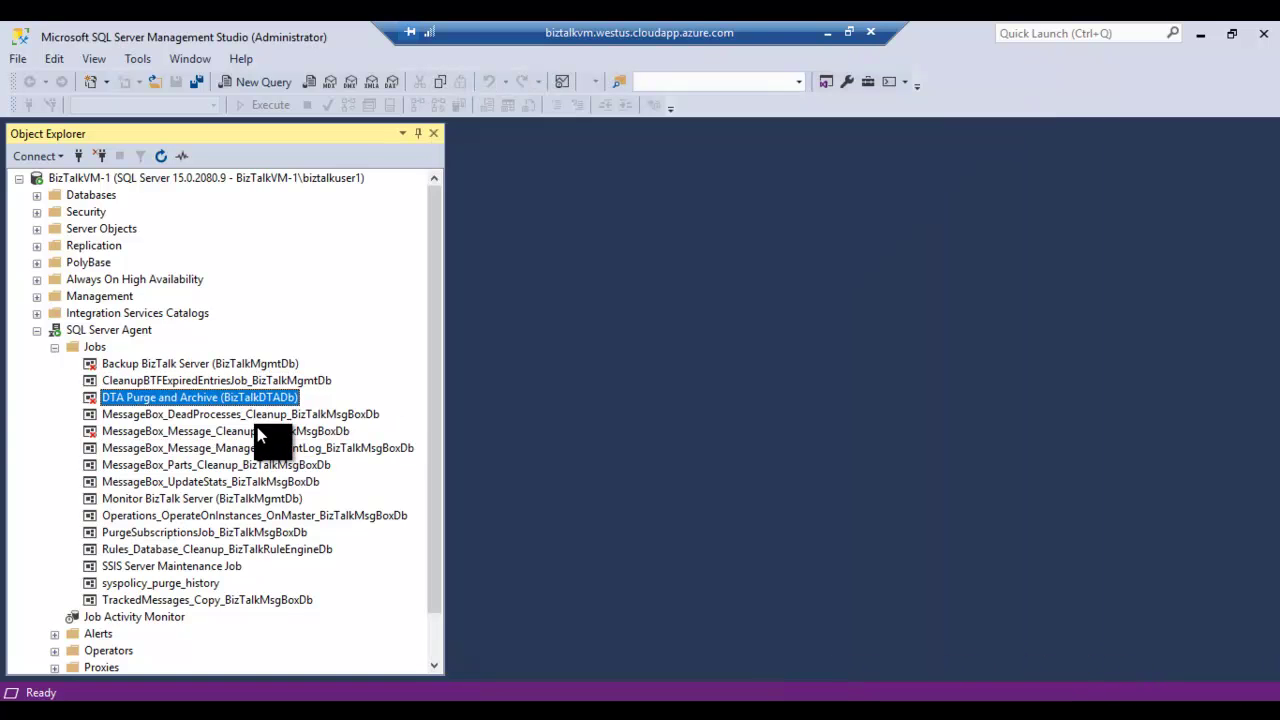
left_click(259, 431)
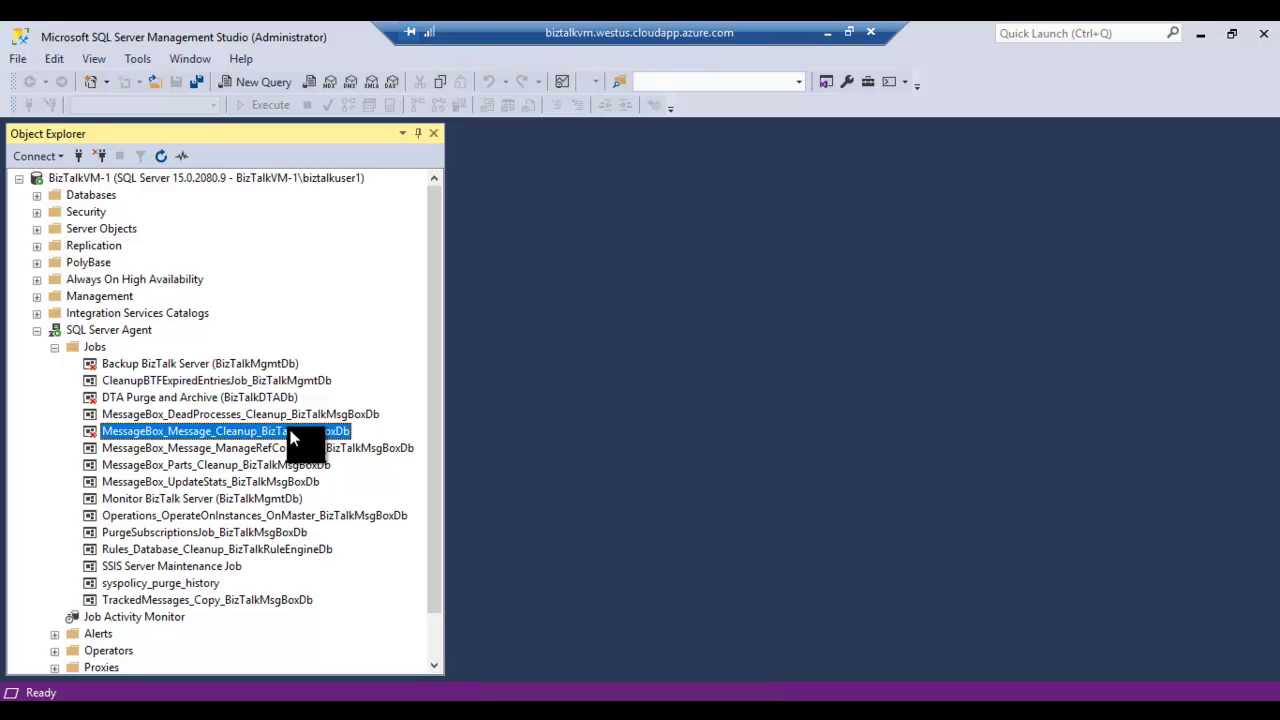
left_click(321, 451)
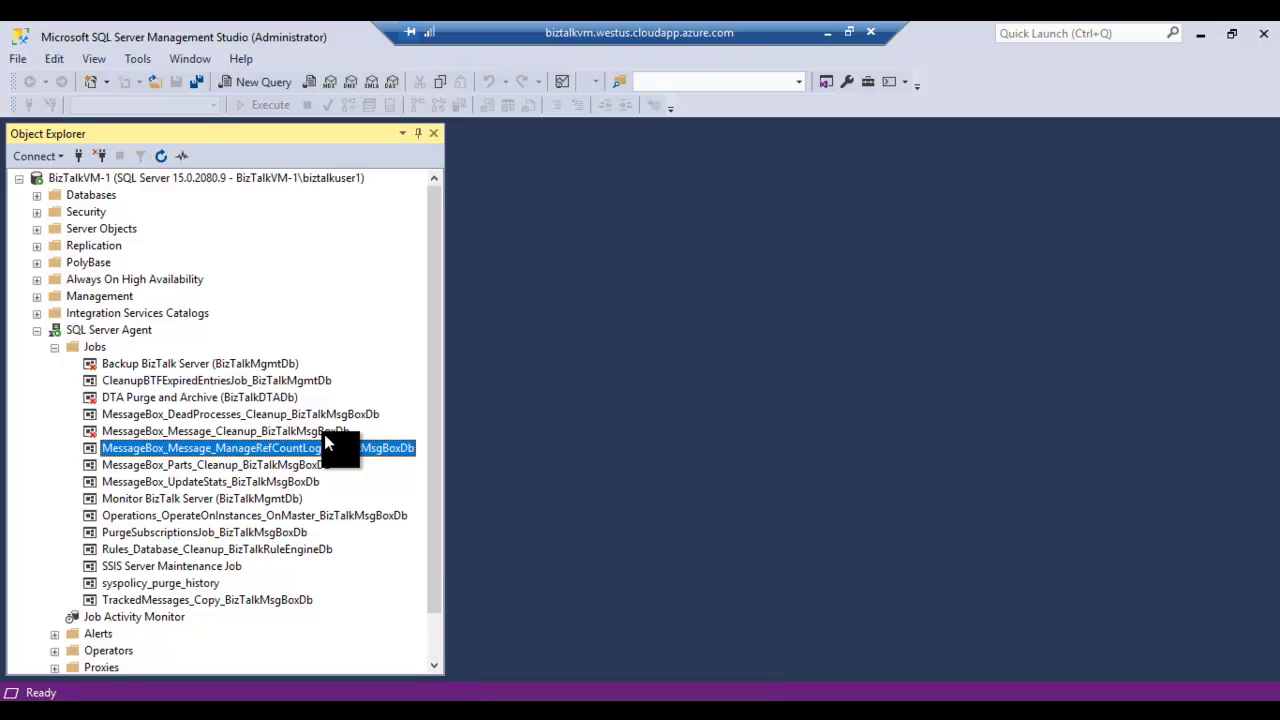
left_click(324, 434)
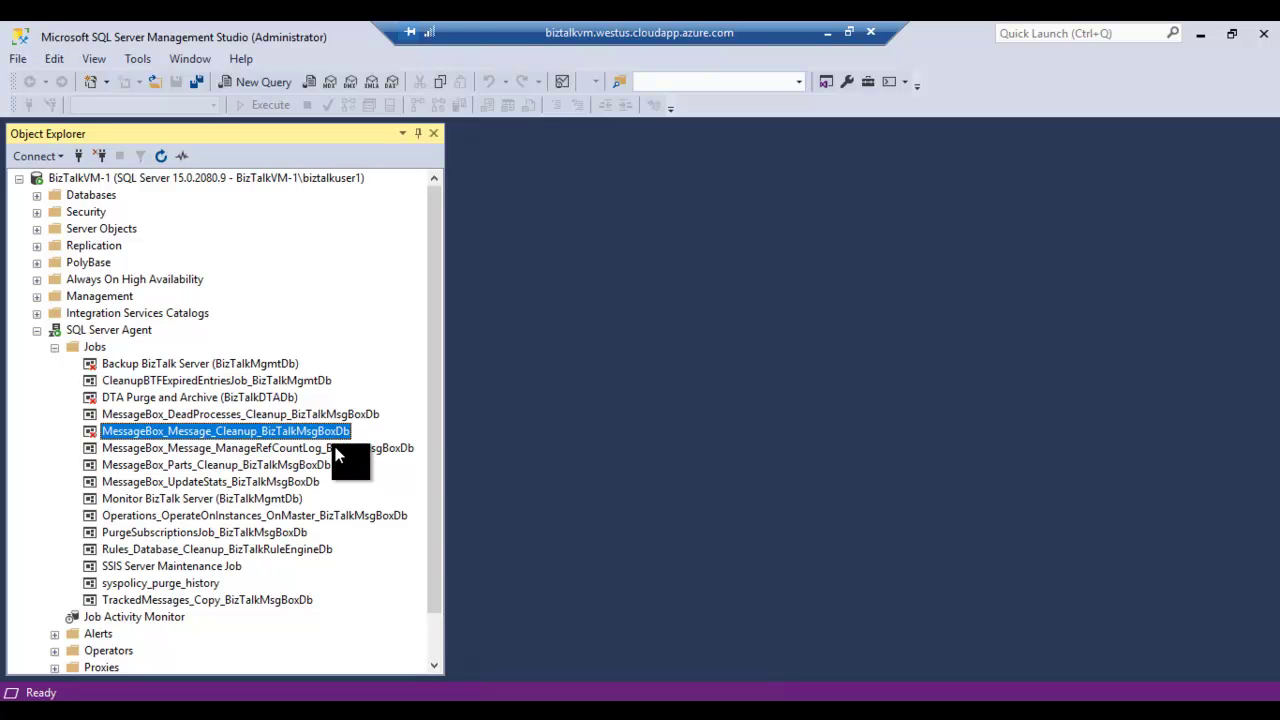
Examine the schedule of the MessageBox_Message_ManageRefCountLog_BizTalkMsgBoxDb job and its general properties, closing them without changes.
left_click(358, 450)
double_click(358, 450)
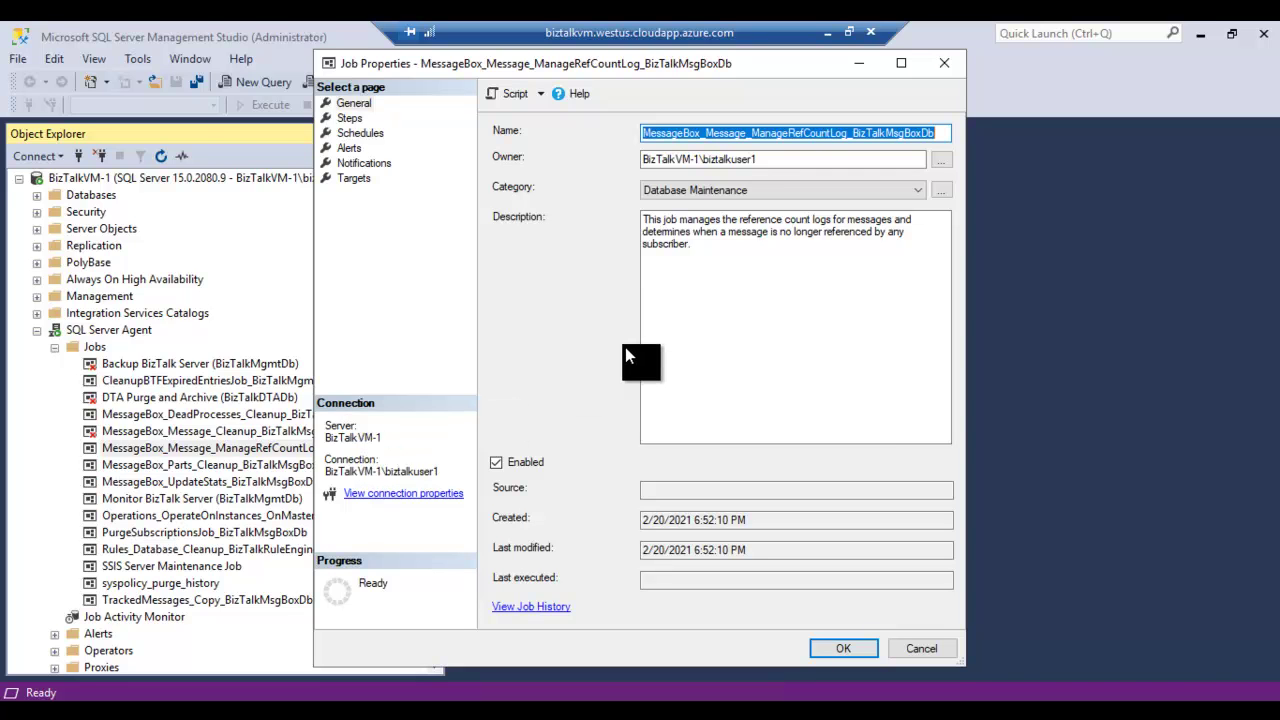
left_click(371, 132)
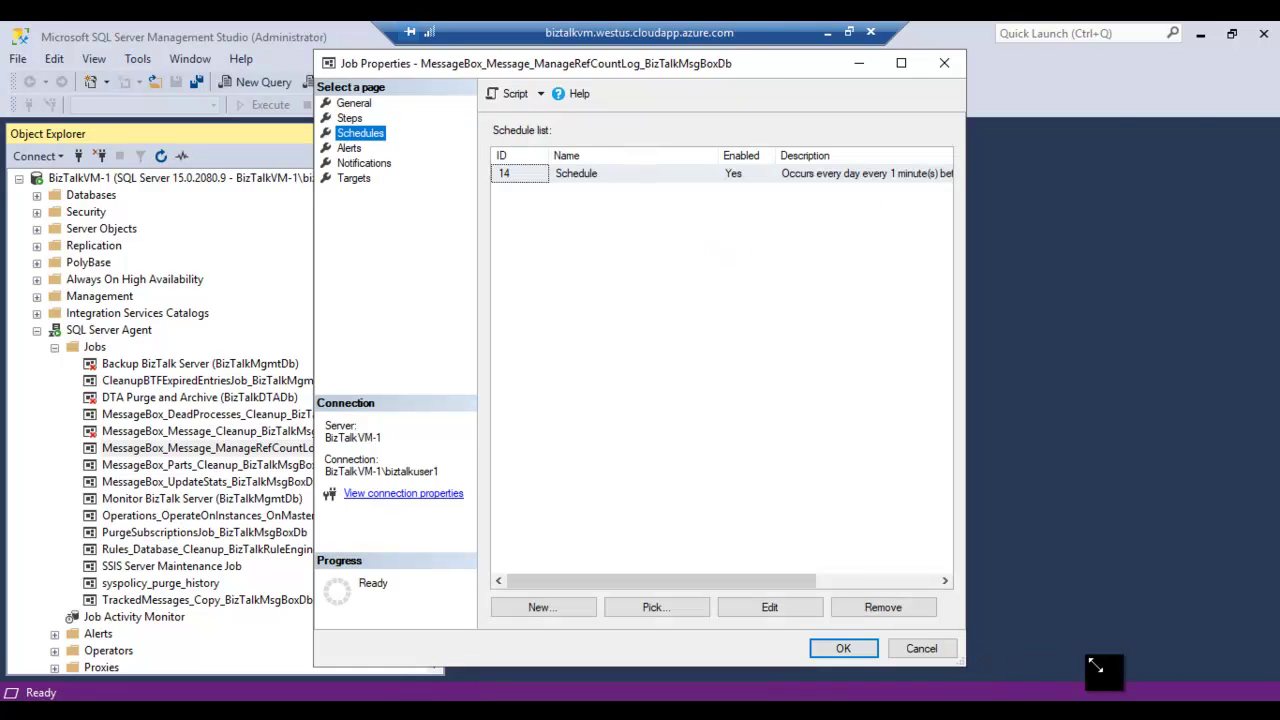
left_click_drag(1096, 665, 1236, 662)
left_click(351, 104)
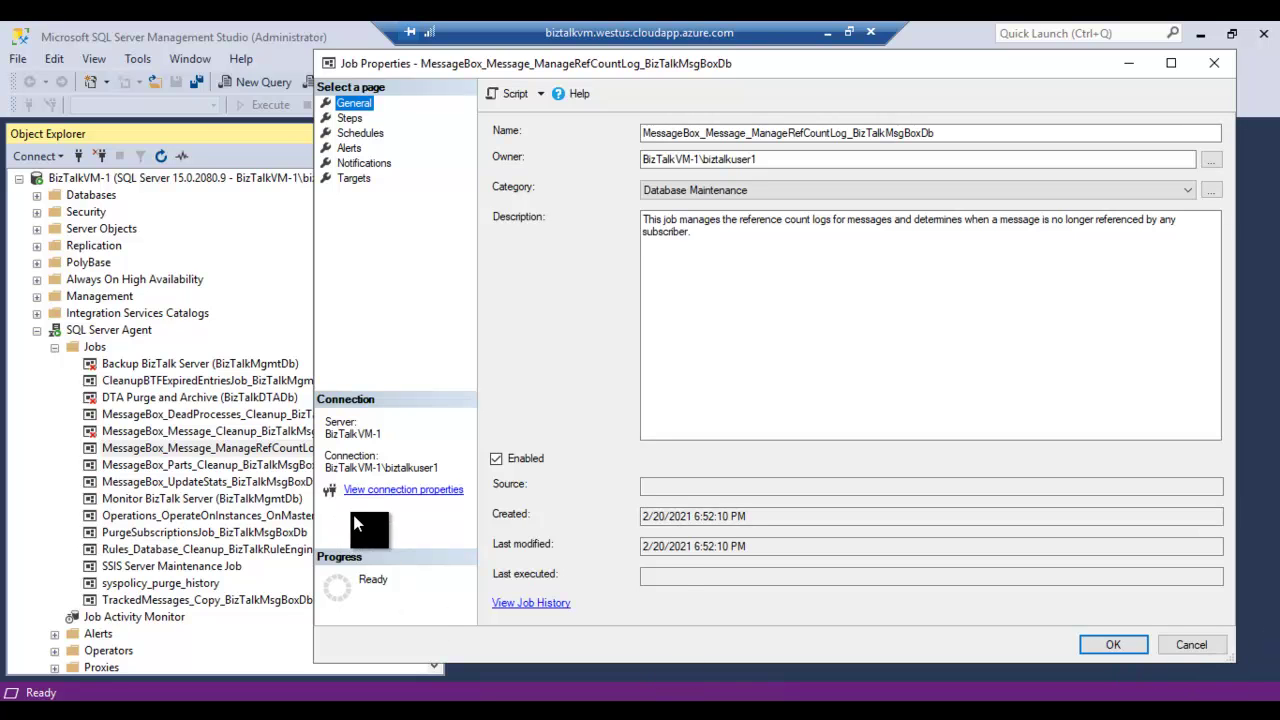
left_click(1196, 645)
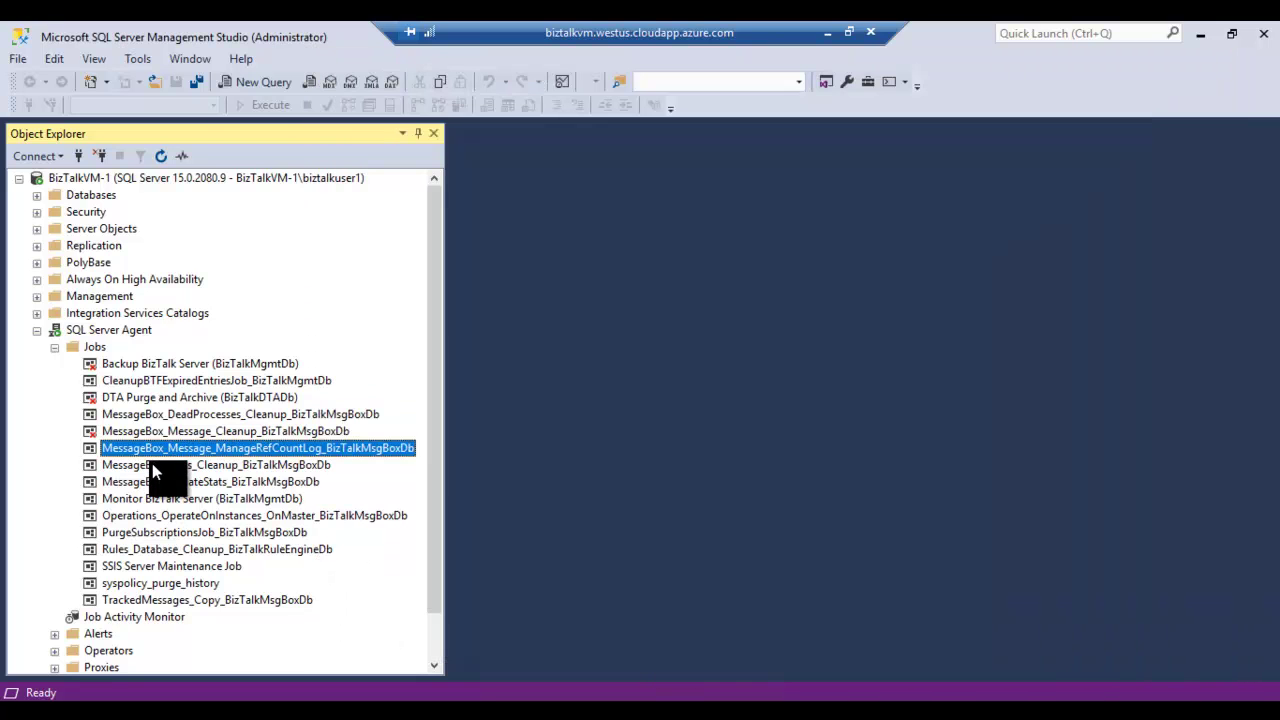
Examine the description and schedule of the MessageBox_Parts_Cleanup_BizTalkMsgBoxDb job and close its properties without changes.
left_click(152, 465)
double_click(152, 465)
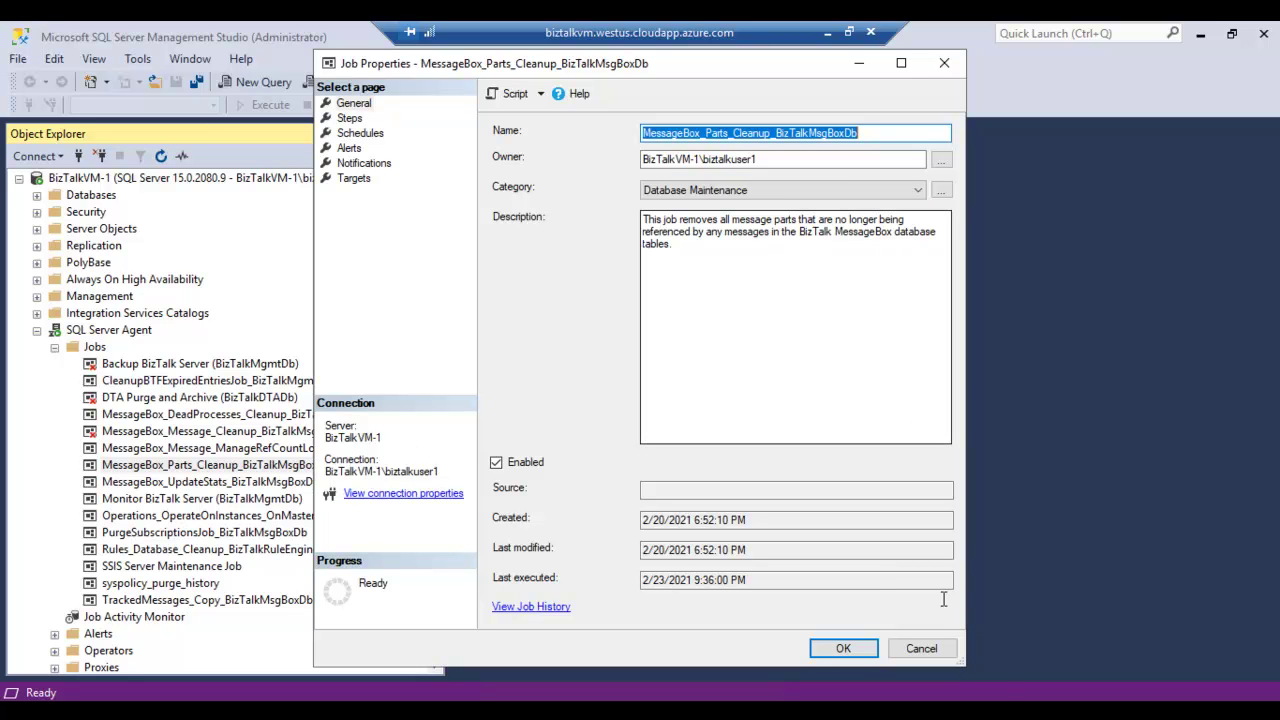
left_click_drag(969, 661, 1241, 661)
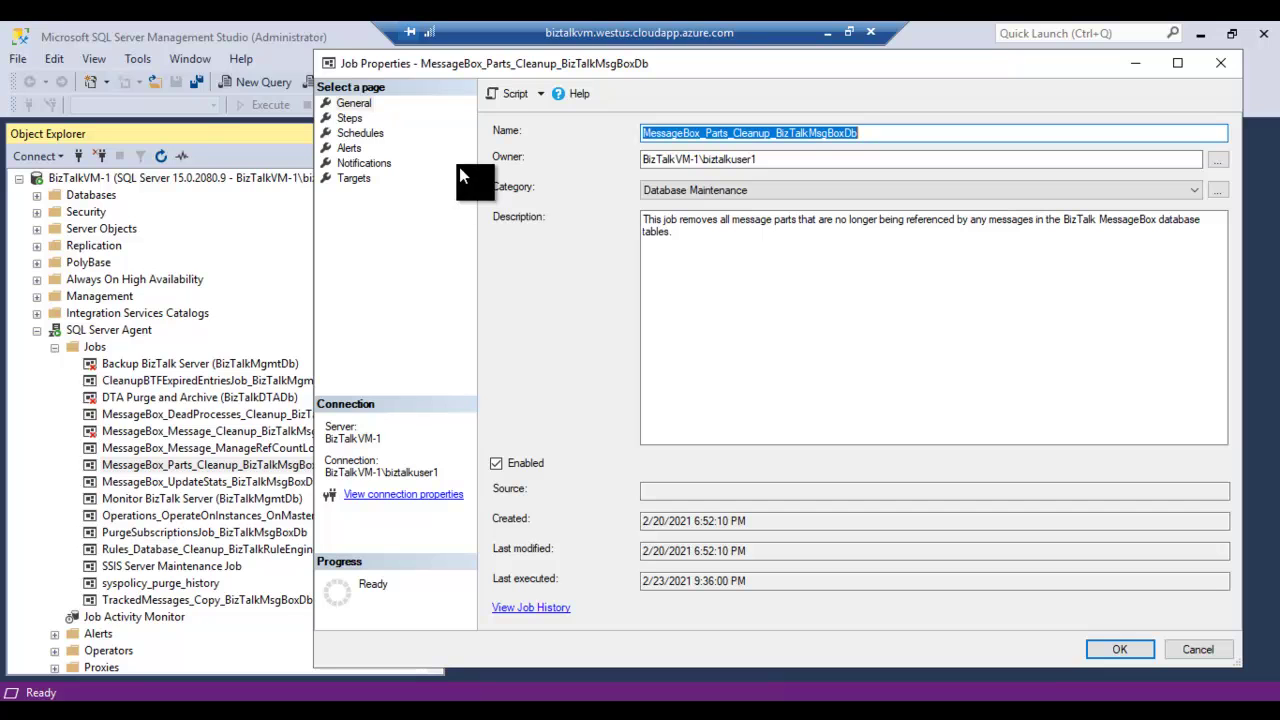
left_click(377, 138)
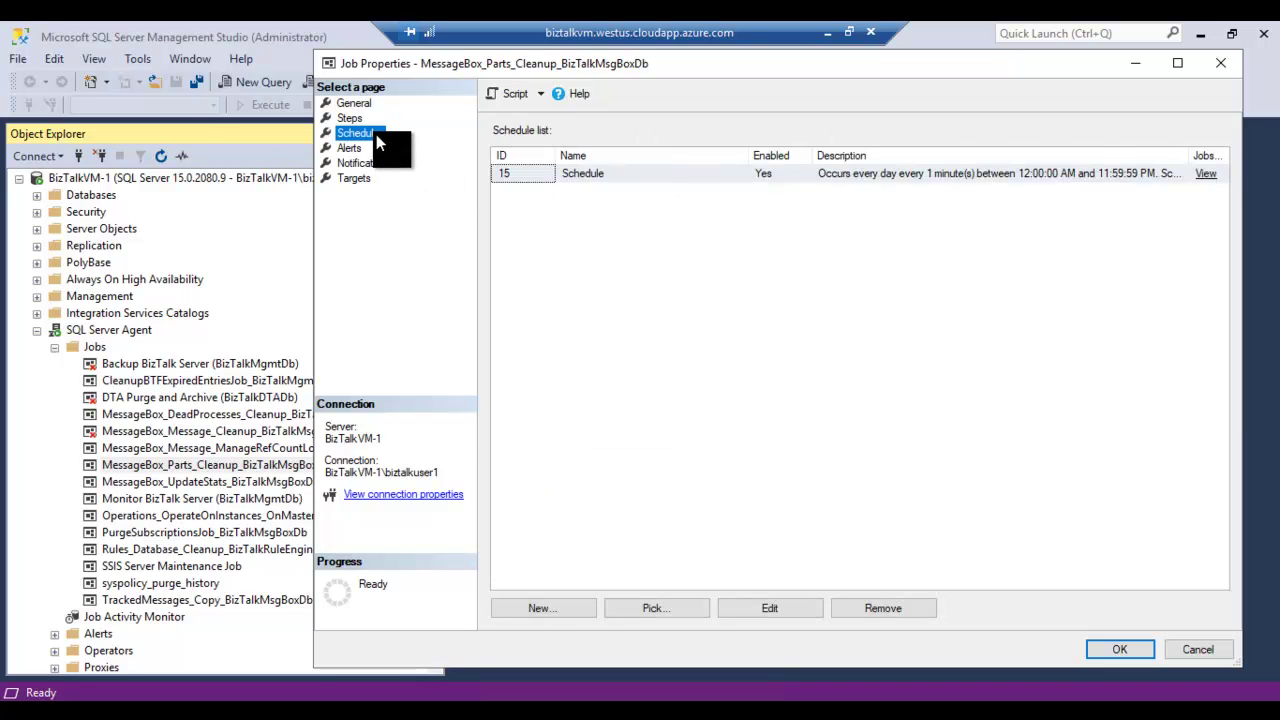
double_click(707, 162)
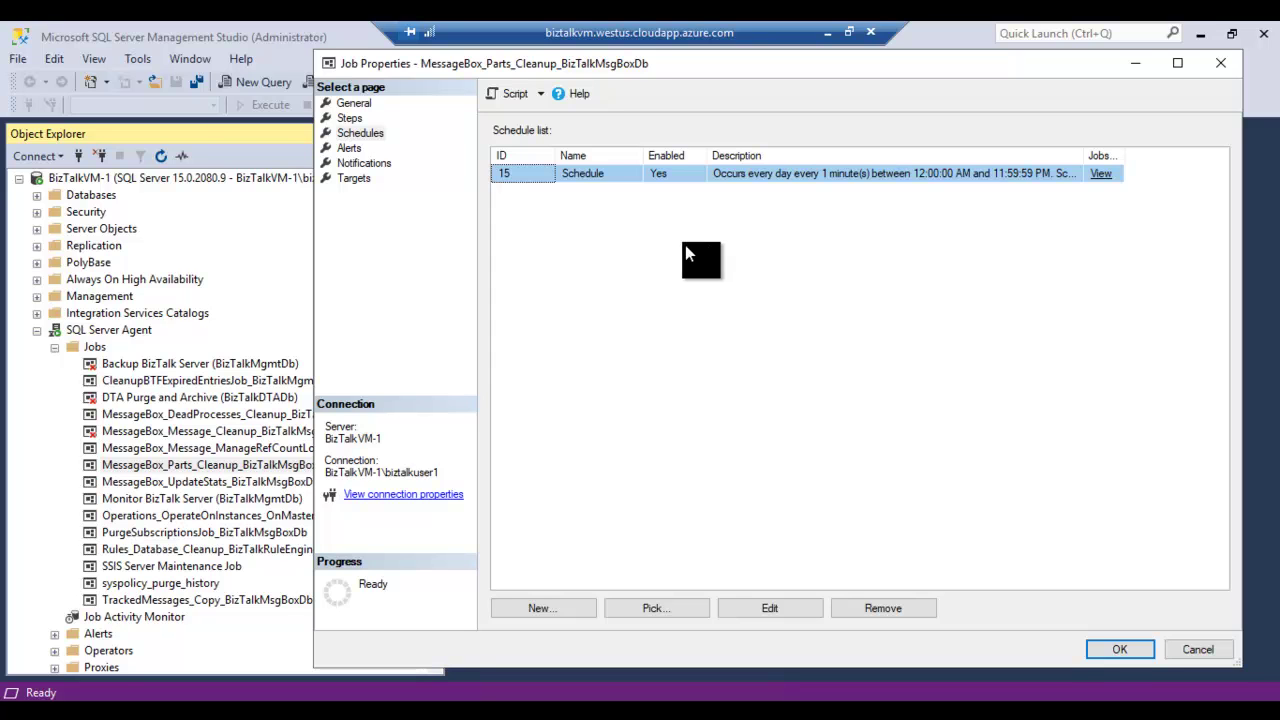
left_click(360, 104)
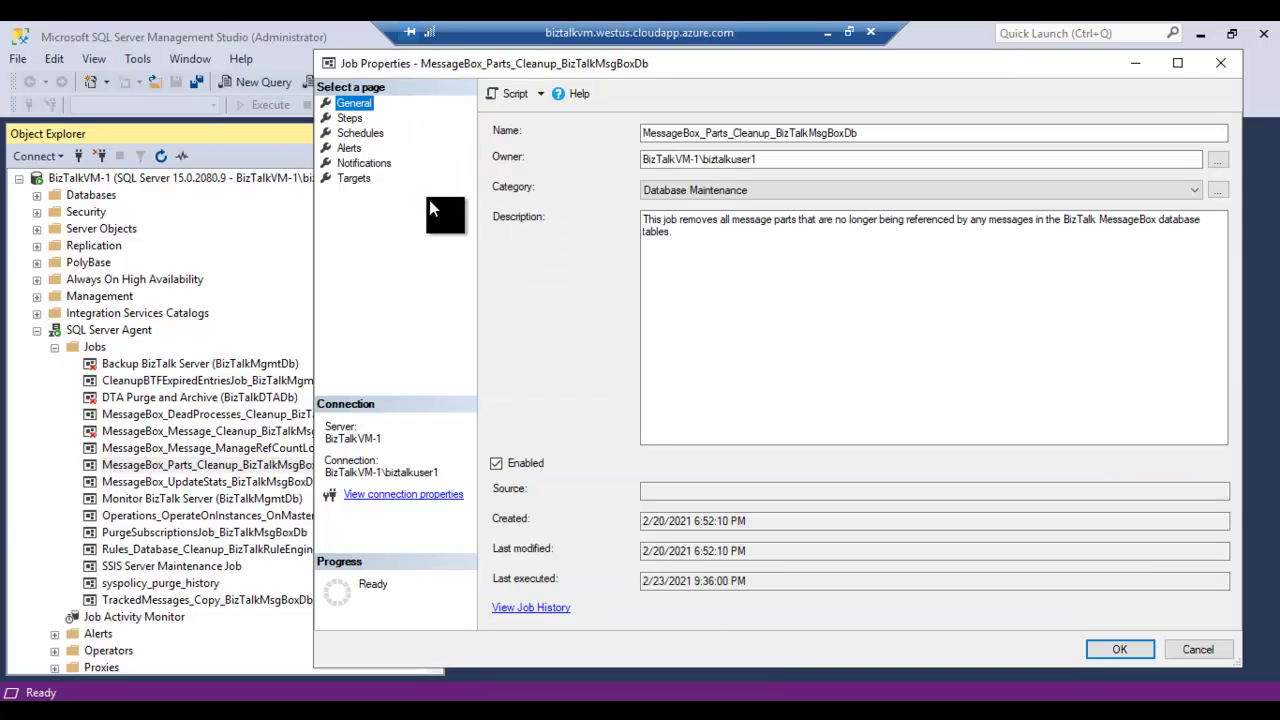
left_click(1190, 652)
Examine the description and schedule of the MessageBox_UpdateStats_BizTalkMsgBoxDb job and close its properties without changes.
left_click(298, 483)
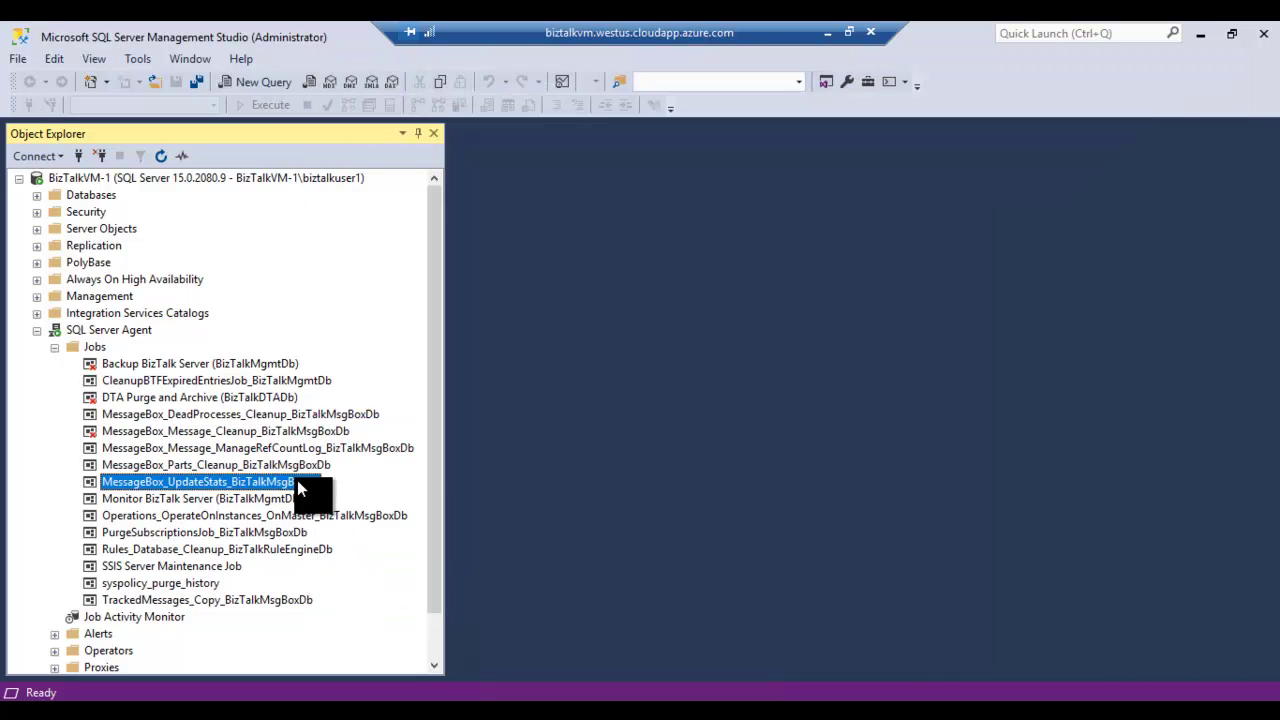
double_click(298, 483)
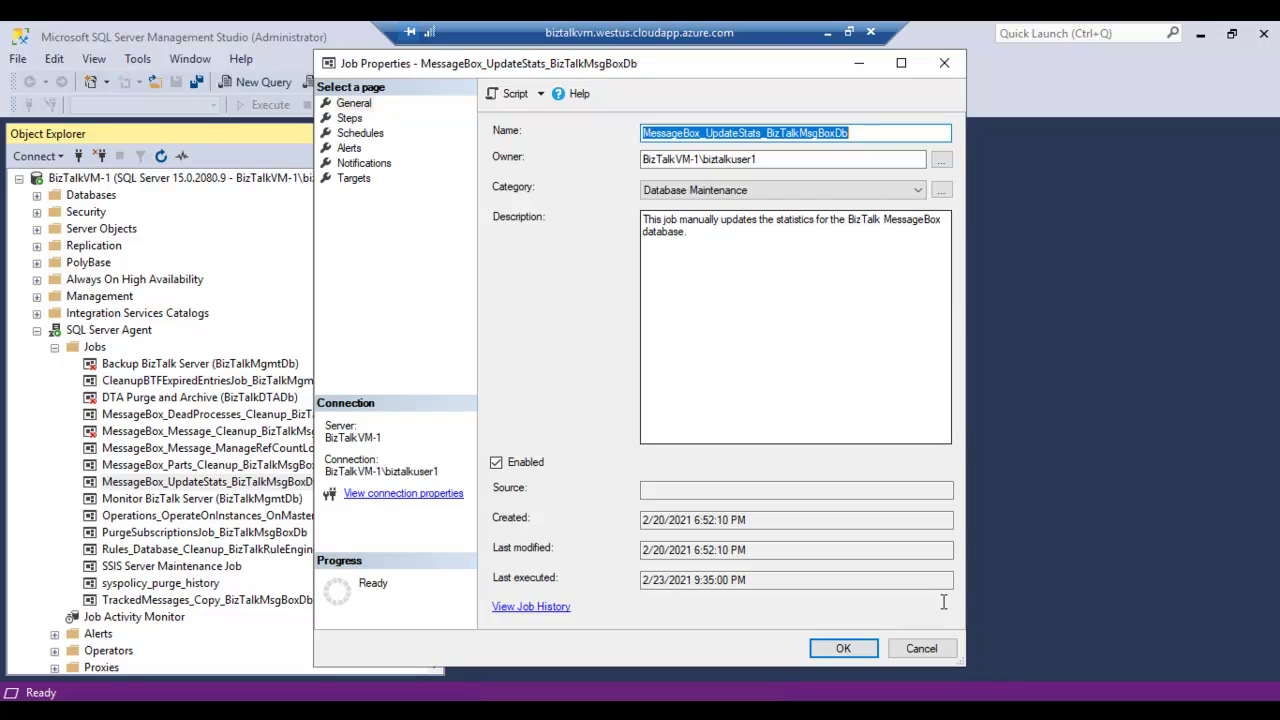
left_click_drag(965, 673, 1274, 638)
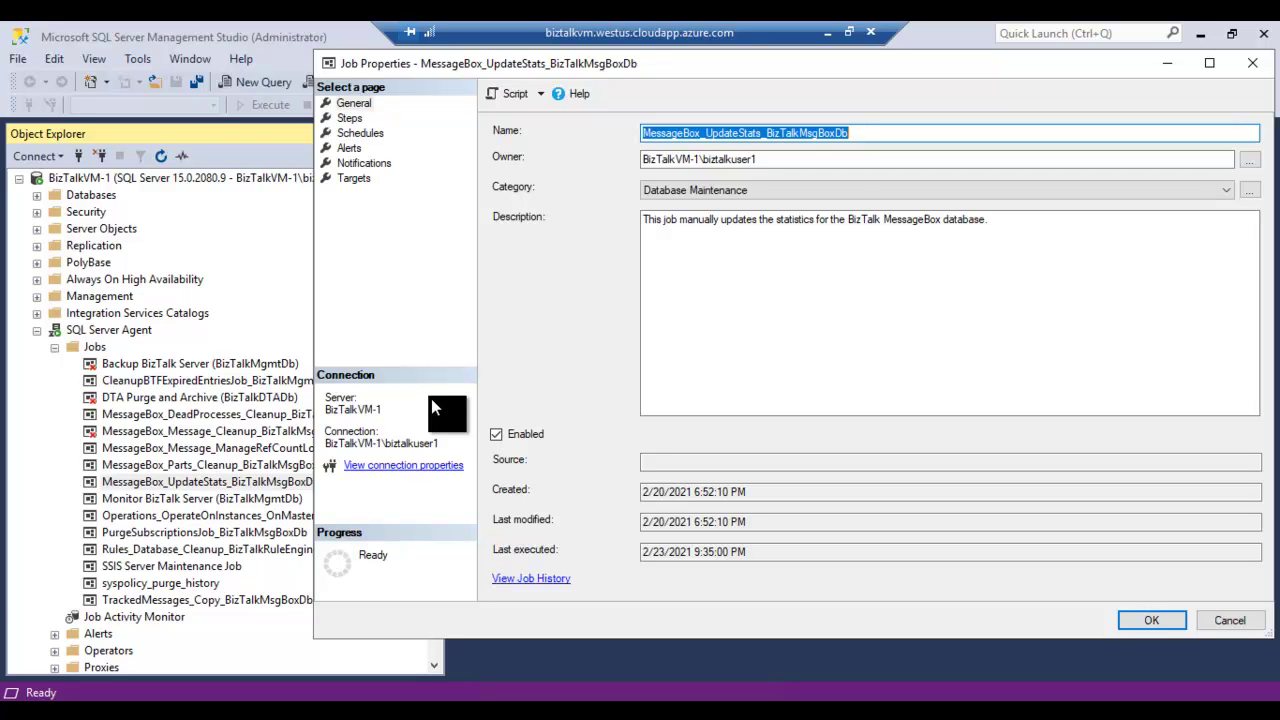
left_click(371, 136)
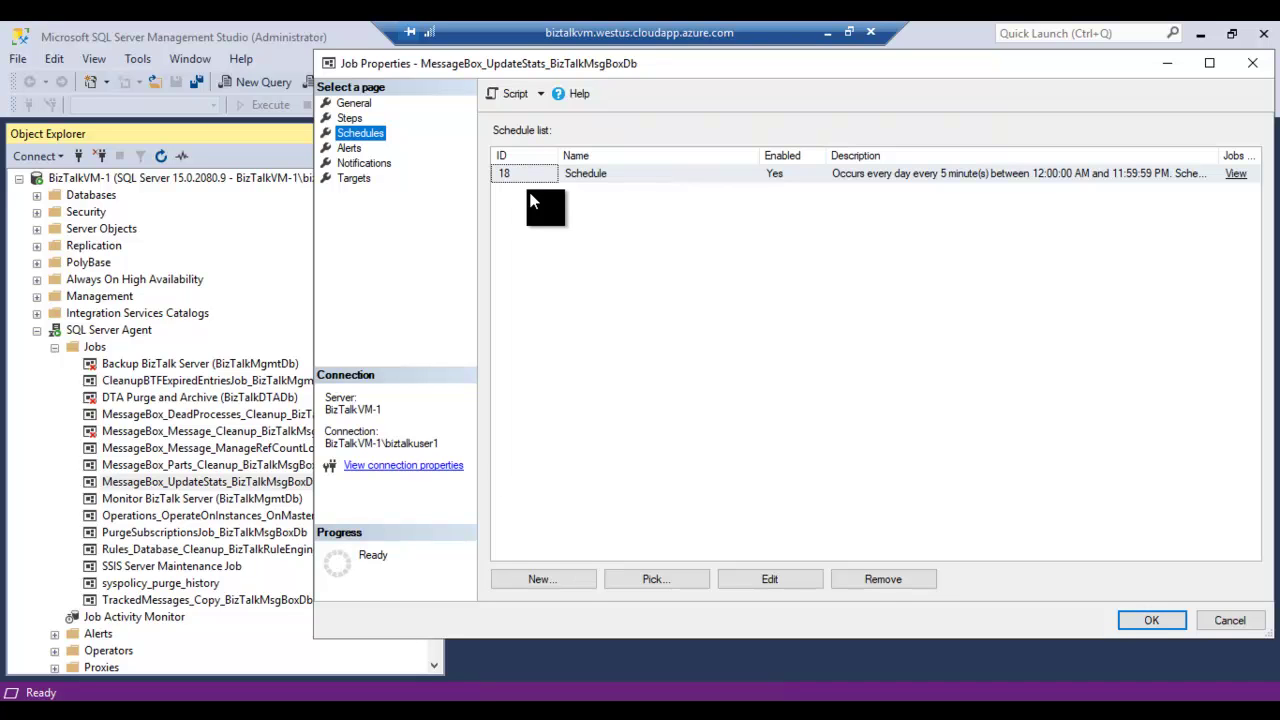
left_click(1230, 620)
Examine the description and schedule of the Monitor BizTalk Server (BizTalkMgmtDb) job and close its properties without changes.
left_click(248, 499)
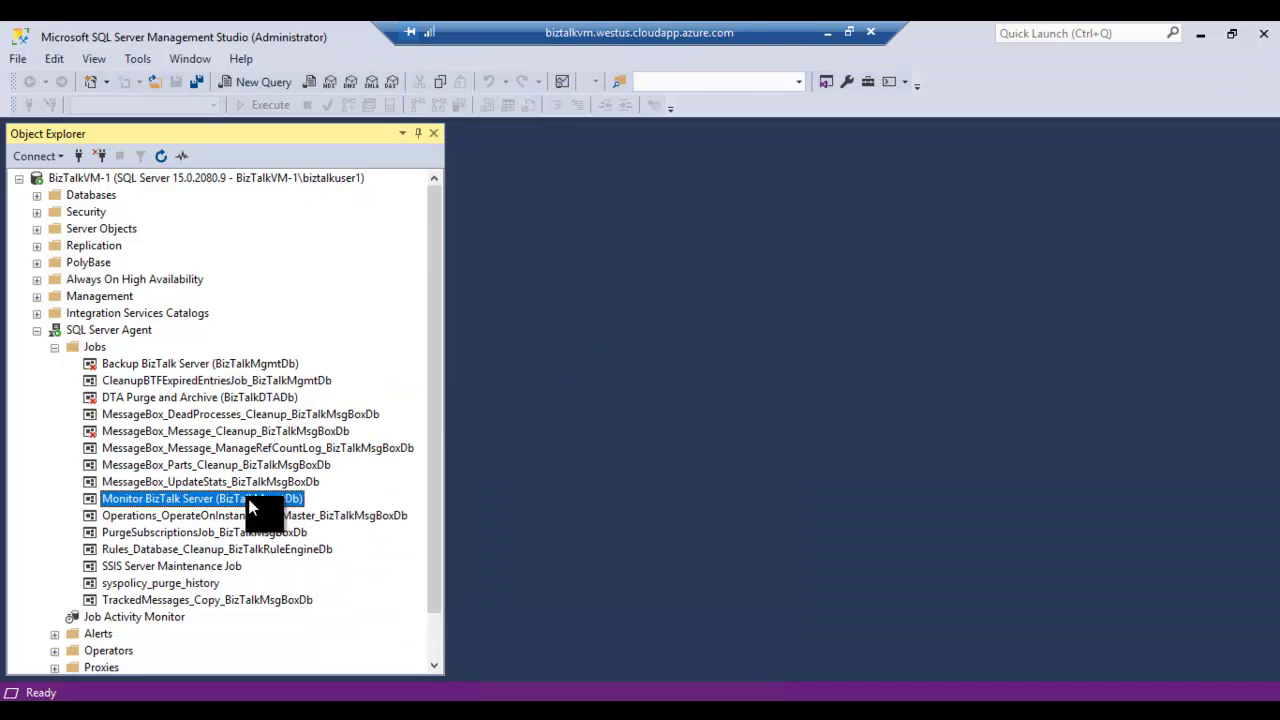
double_click(248, 505)
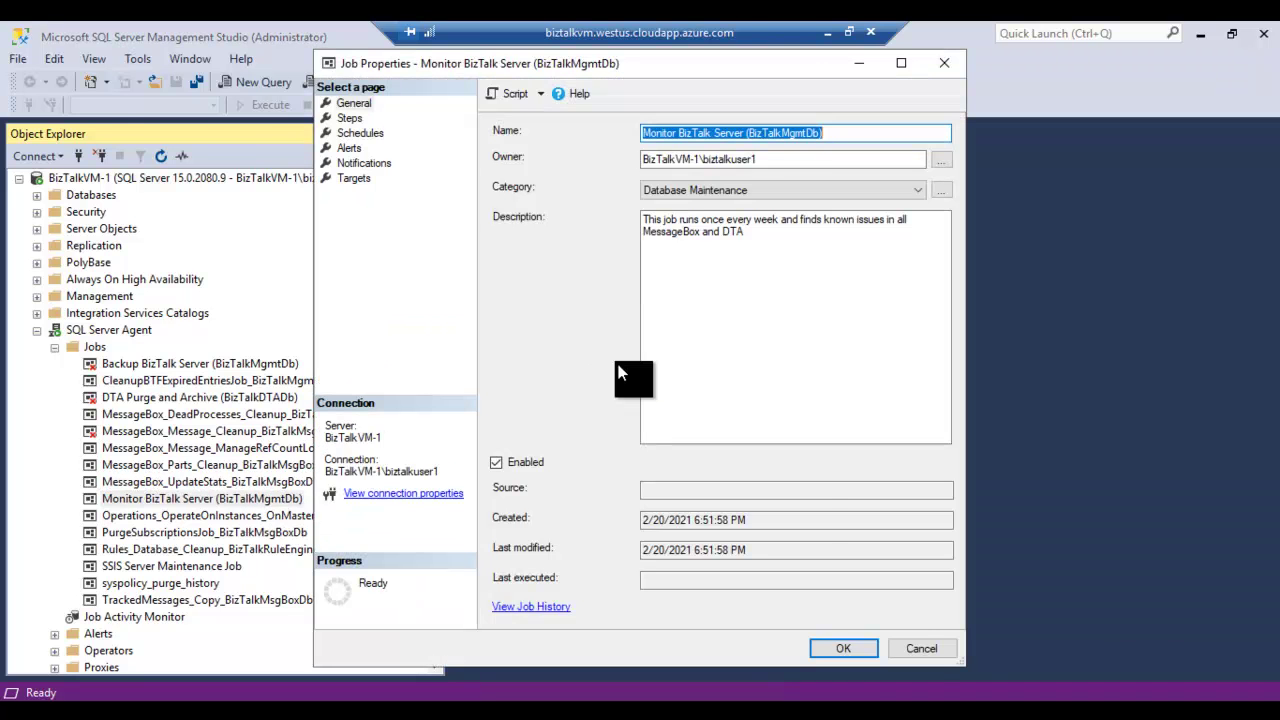
left_click_drag(966, 672, 1267, 679)
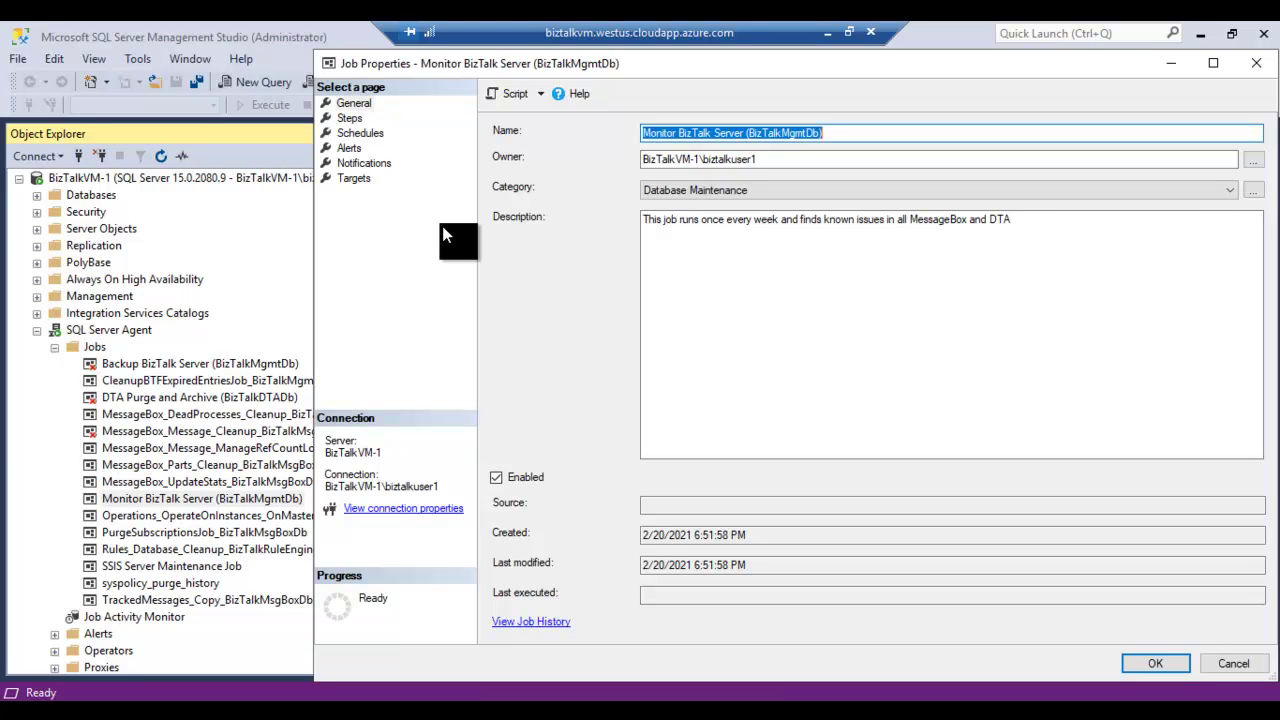
left_click(376, 133)
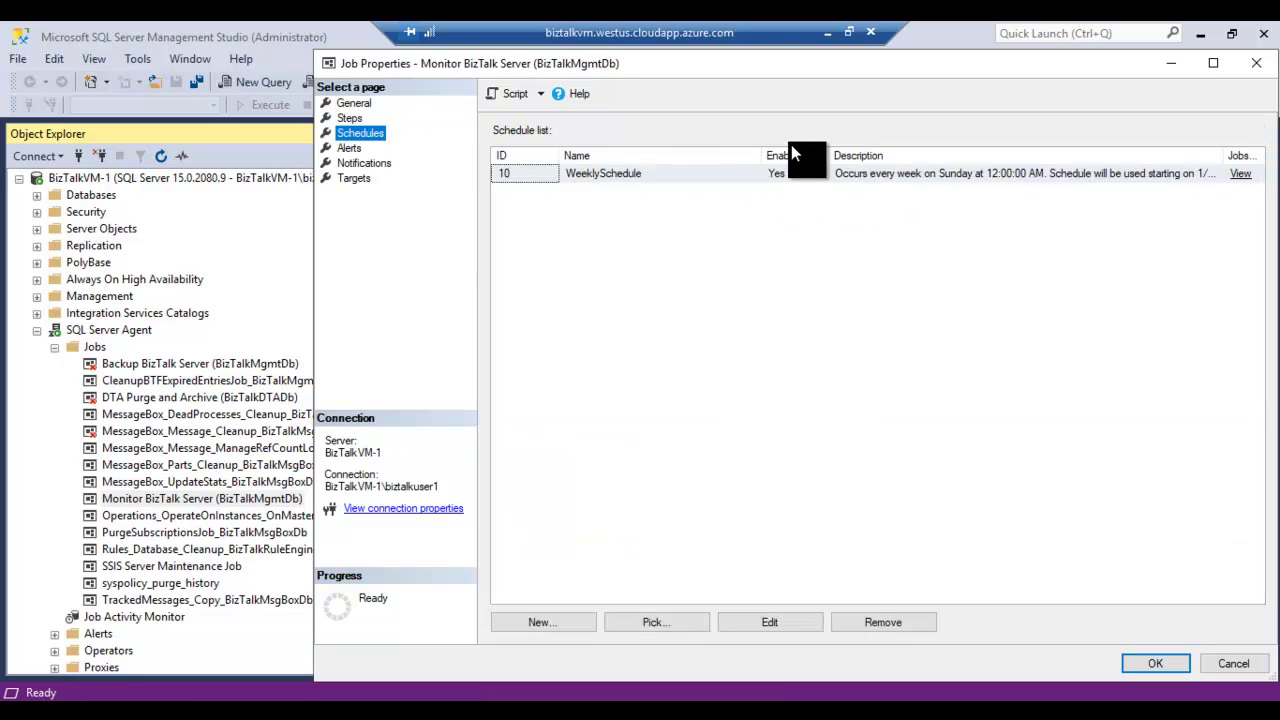
left_click_drag(760, 155, 662, 156)
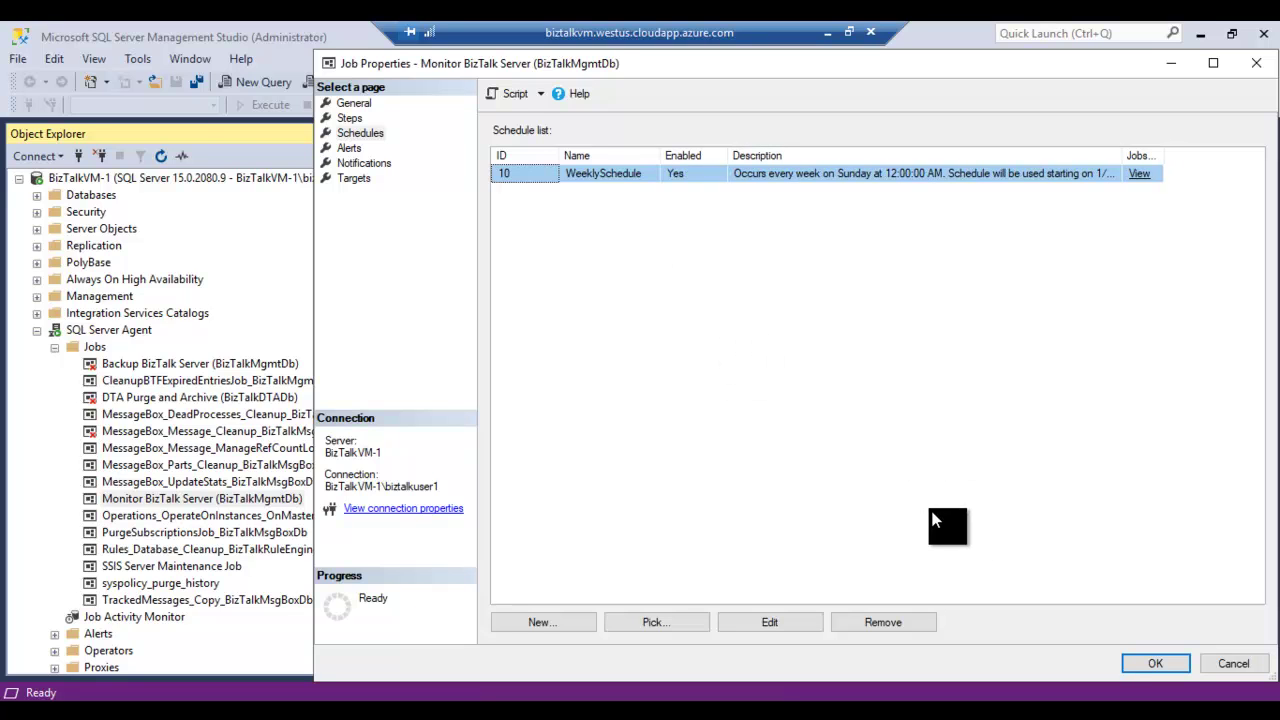
left_click(358, 103)
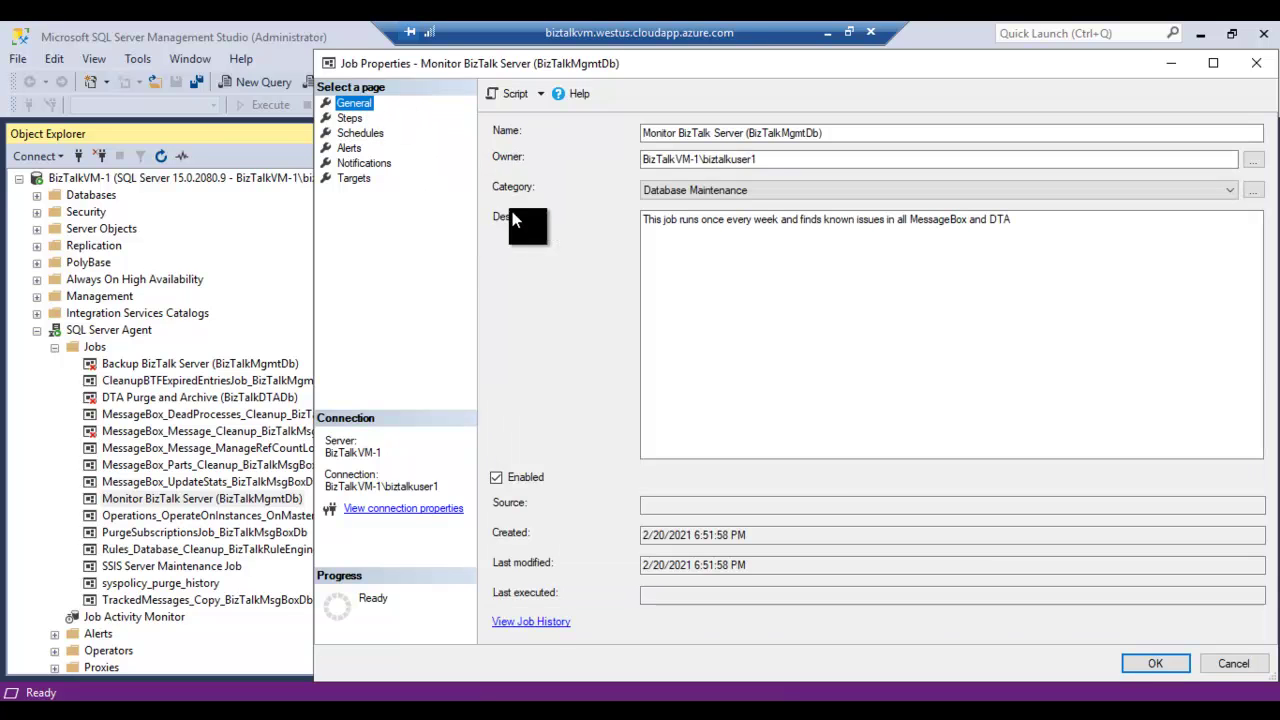
left_click(1233, 663)
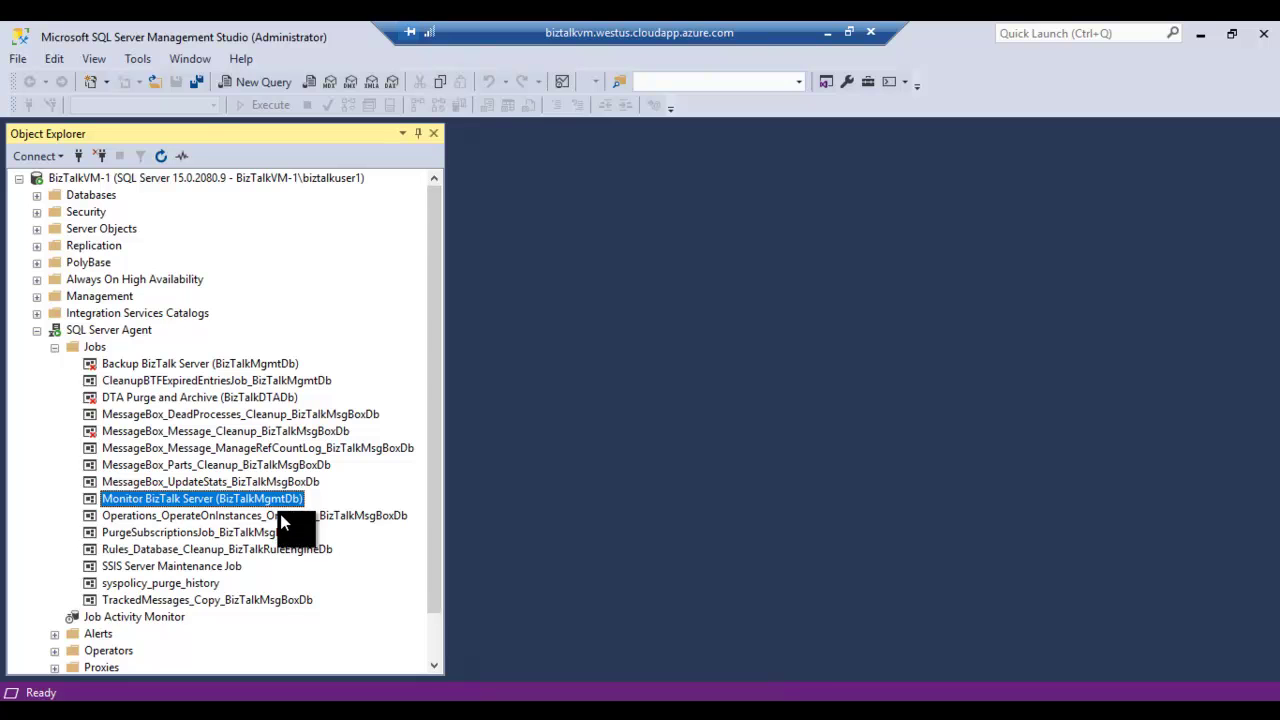
Examine the description and schedule of the Operations_OperateOnInstances_OnMaster_BizTalkMsgBoxDb job and close its properties without changes.
left_click(282, 515)
double_click(288, 517)
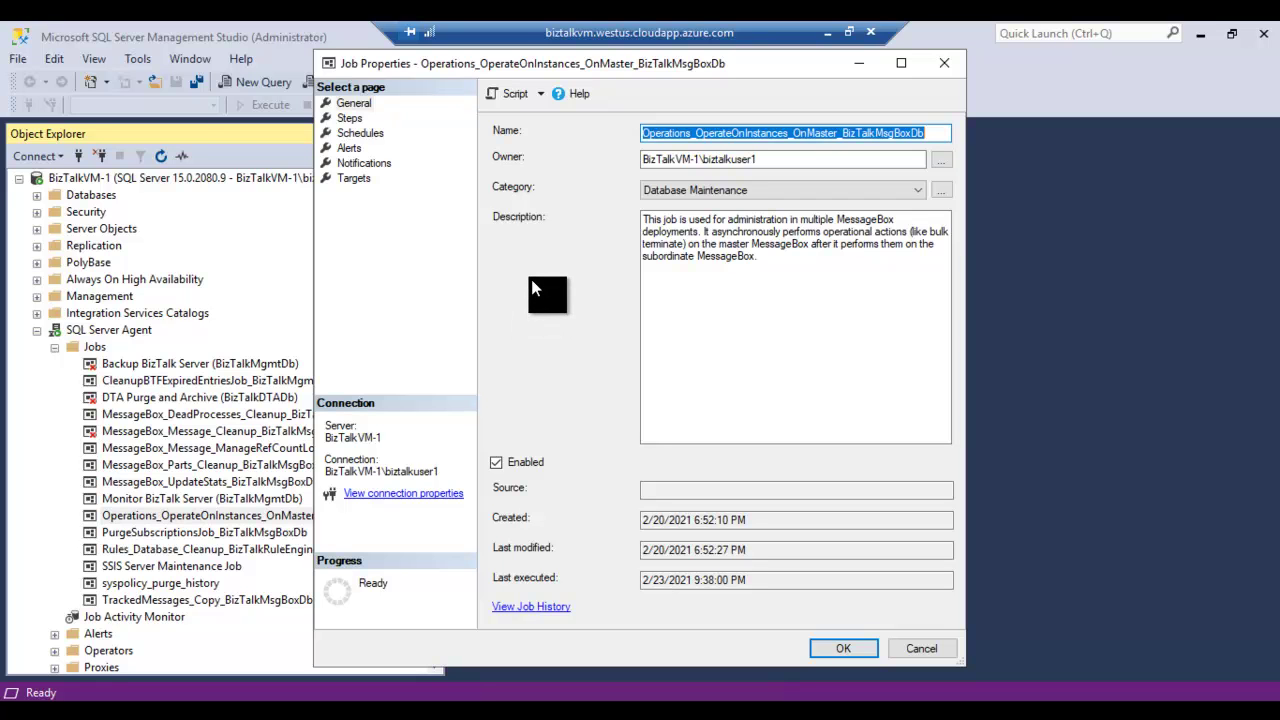
left_click_drag(963, 662, 1210, 654)
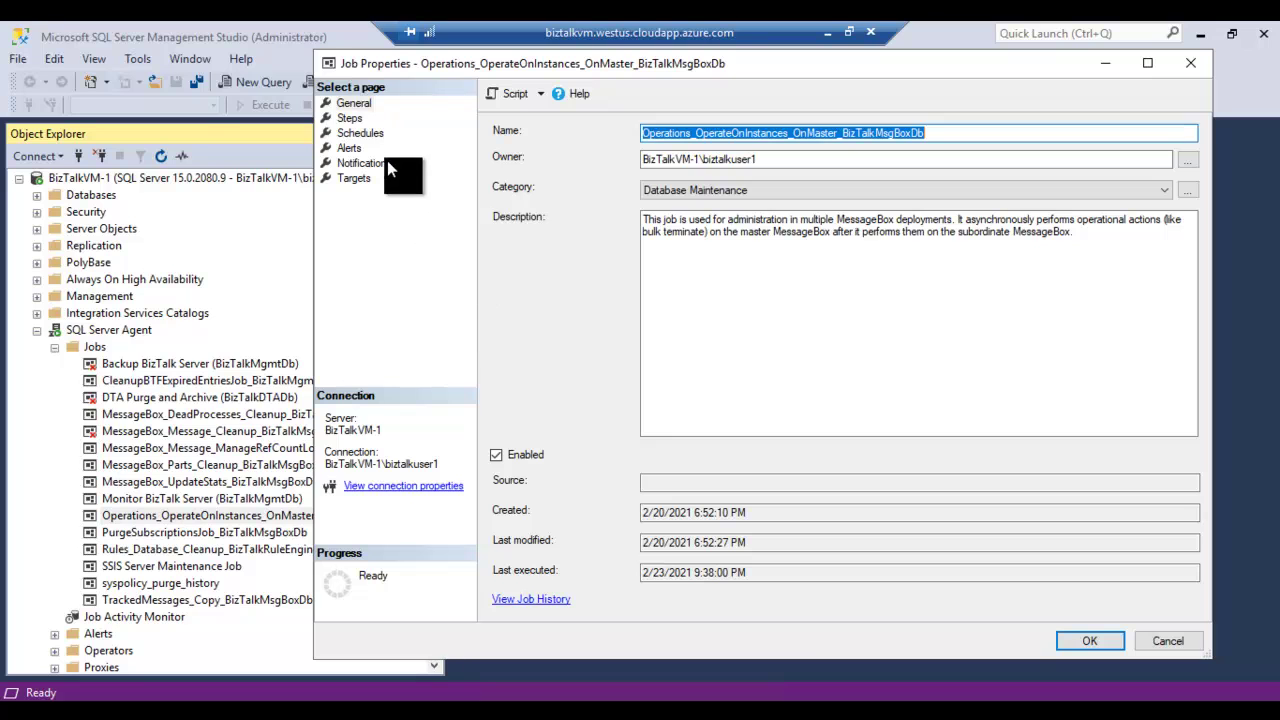
left_click(360, 133)
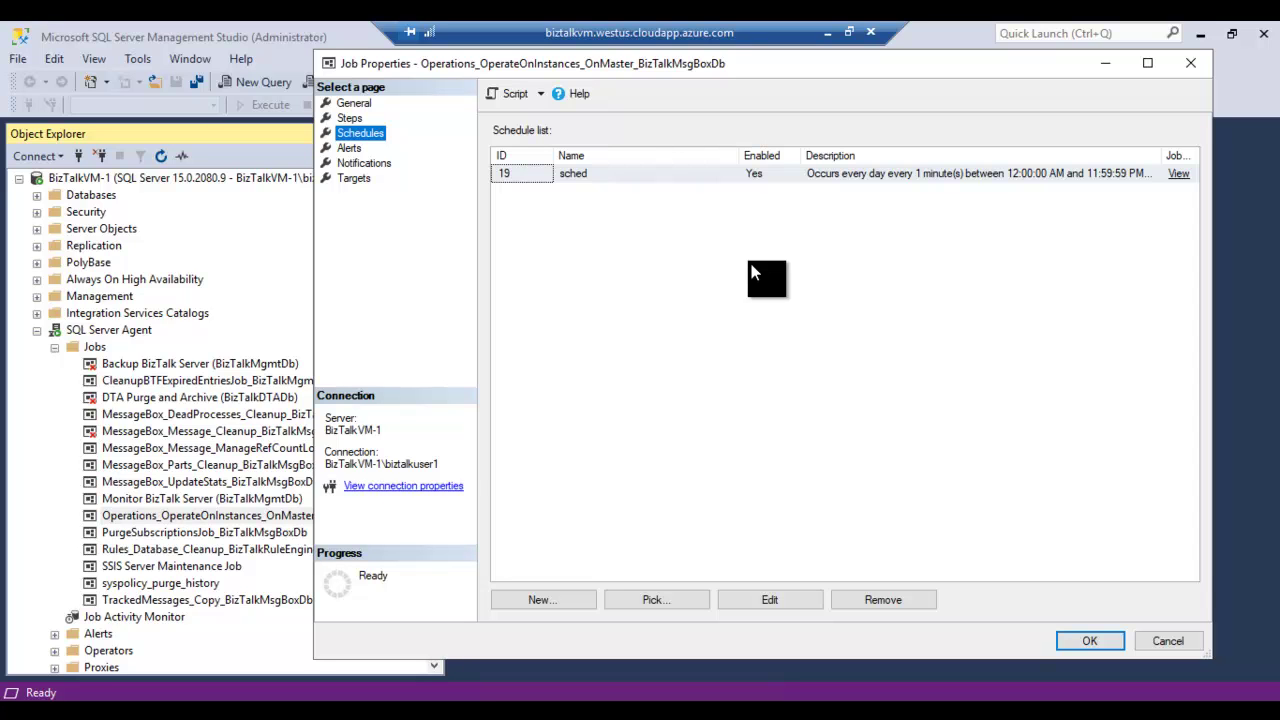
left_click(1157, 640)
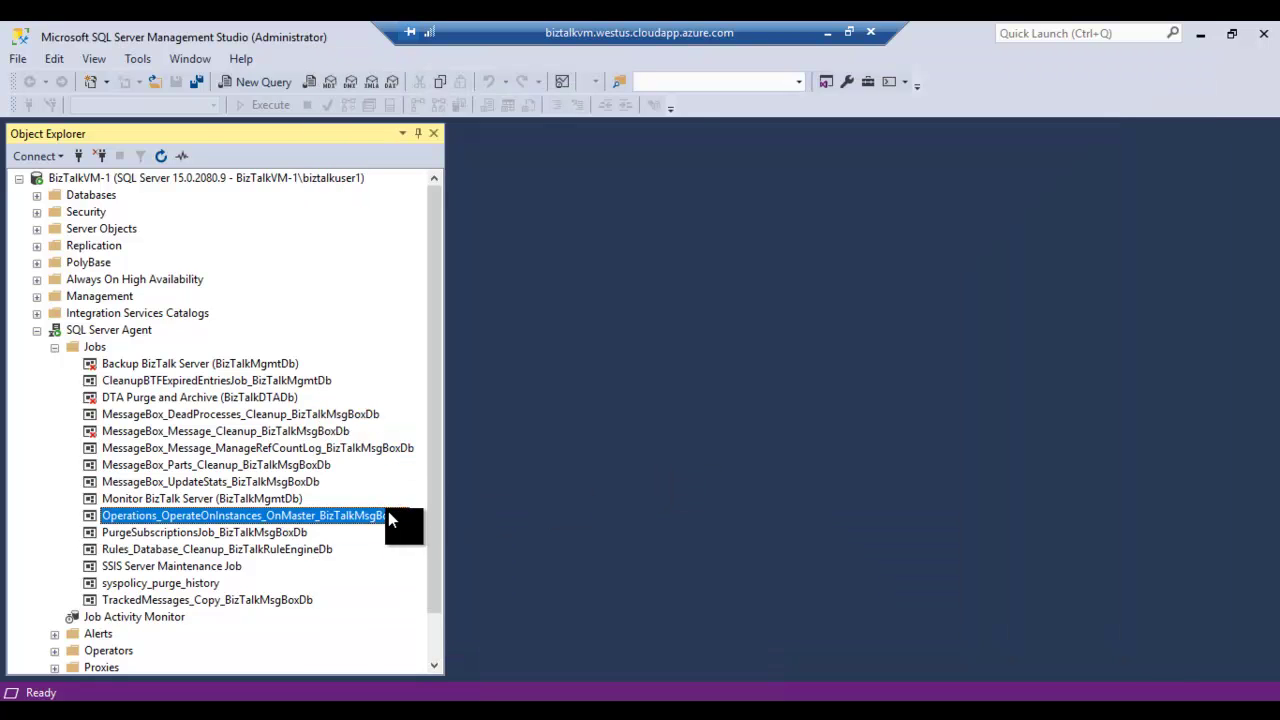
Examine the description and schedule of the PurgeSubscriptionsJob_BizTalkMsgBoxDb job and close its properties without changes.
left_click(280, 534)
double_click(289, 534)
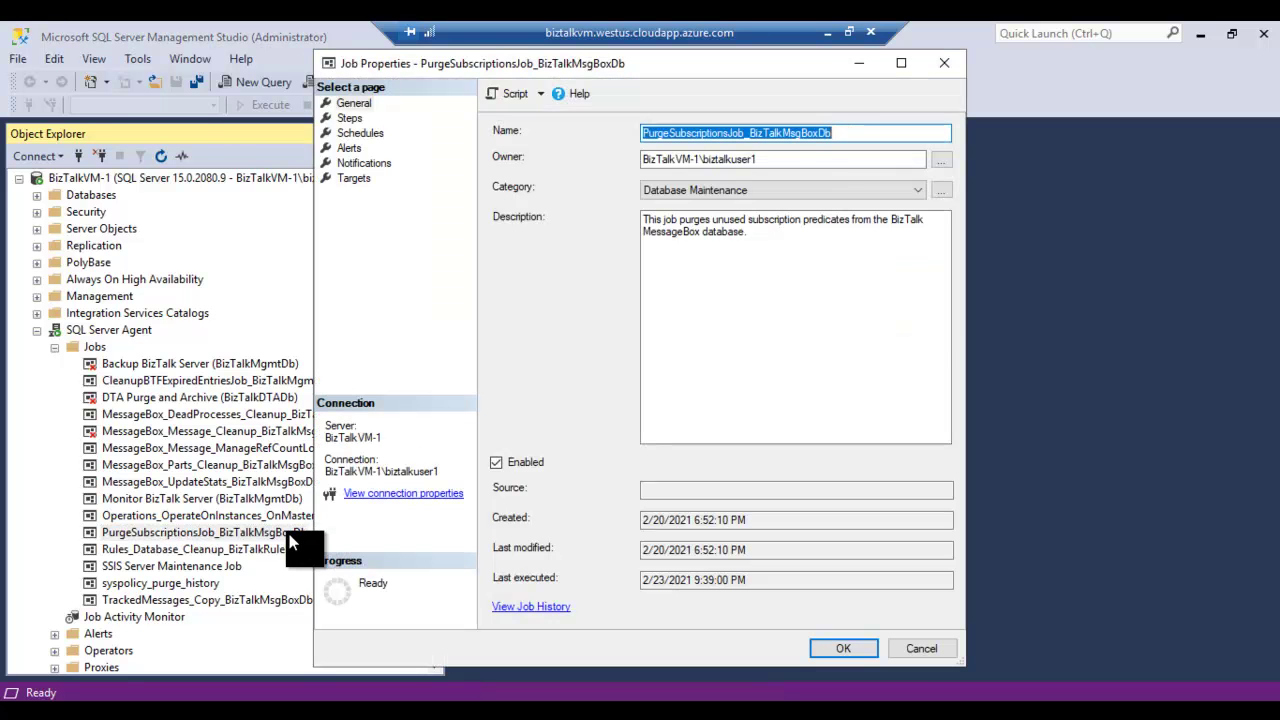
left_click_drag(960, 665, 1200, 679)
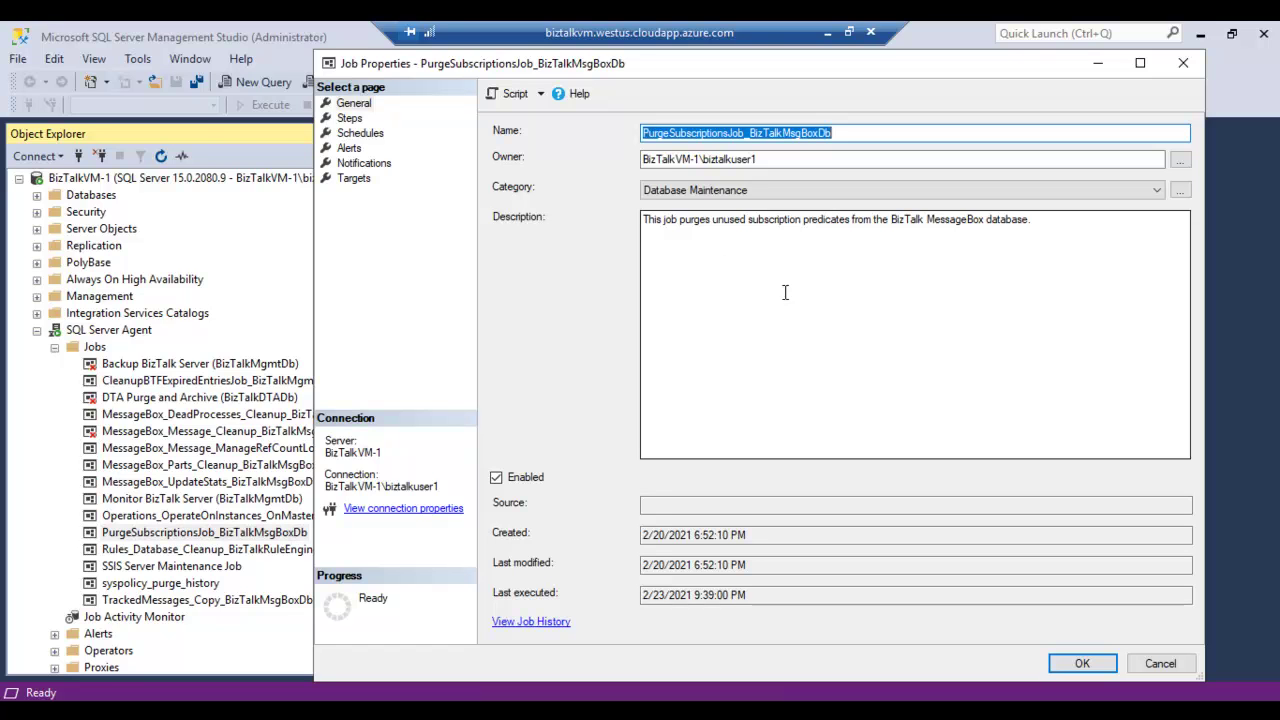
left_click(376, 134)
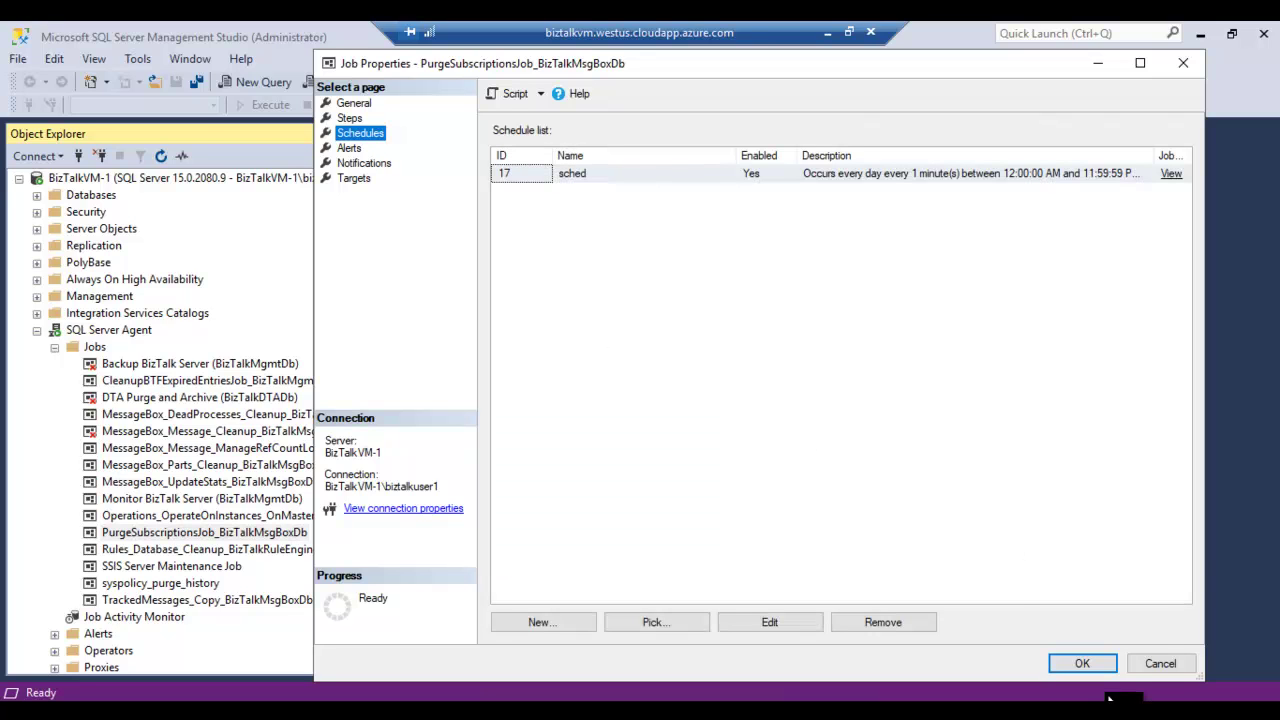
left_click(1147, 663)
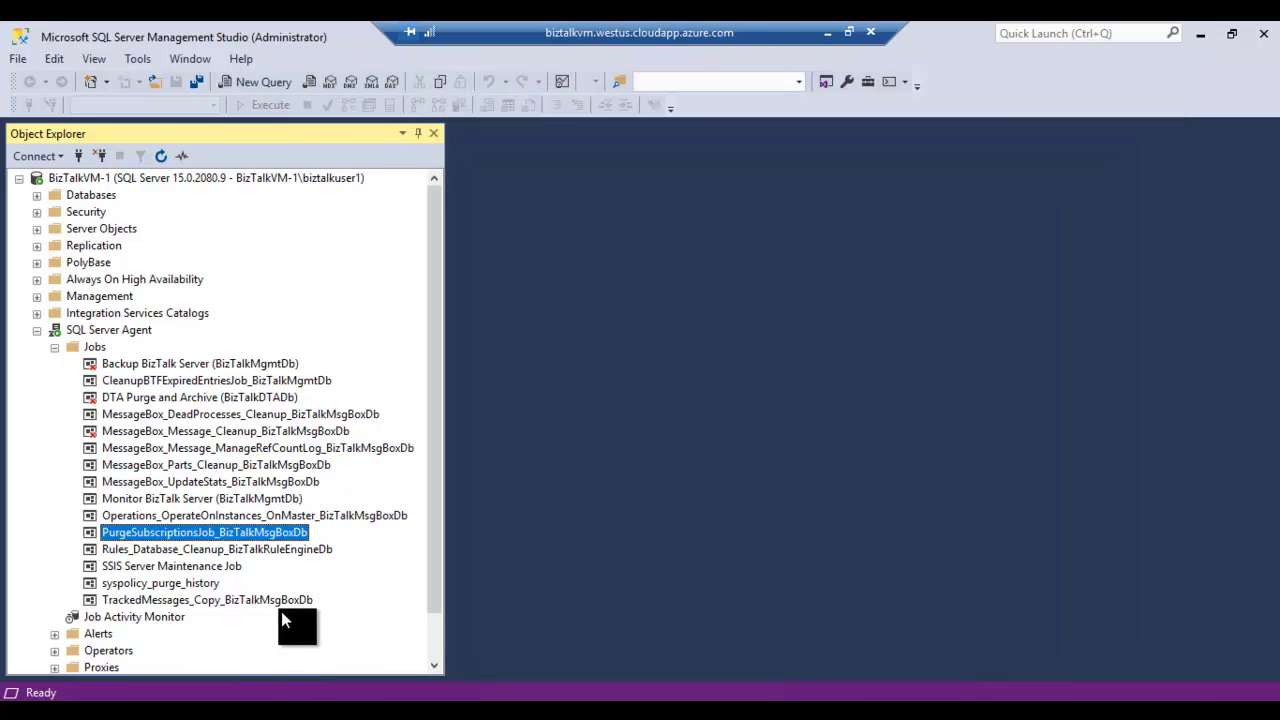
Examine the description of the Rules_Database_Cleanup_BizTalkRuleEngineDb job and the command of its Cleanup step, leaving the step unchanged.
left_click(313, 550)
double_click(313, 556)
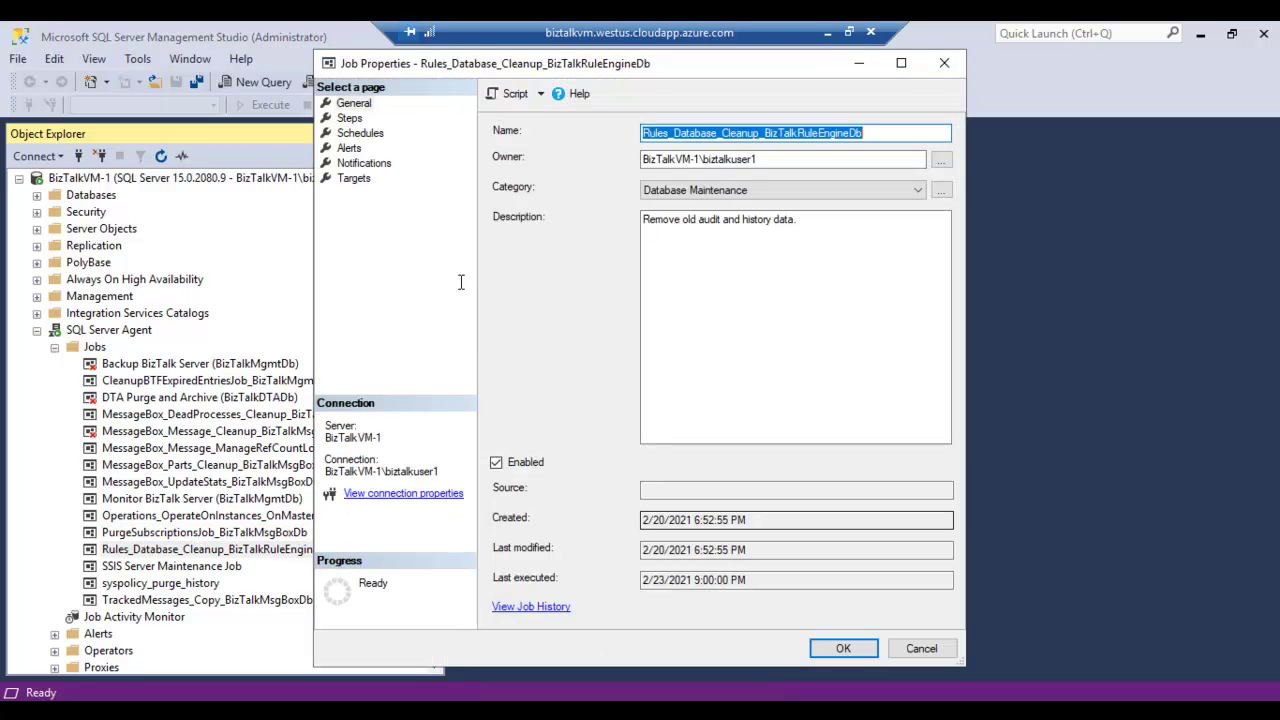
left_click_drag(960, 666, 1222, 669)
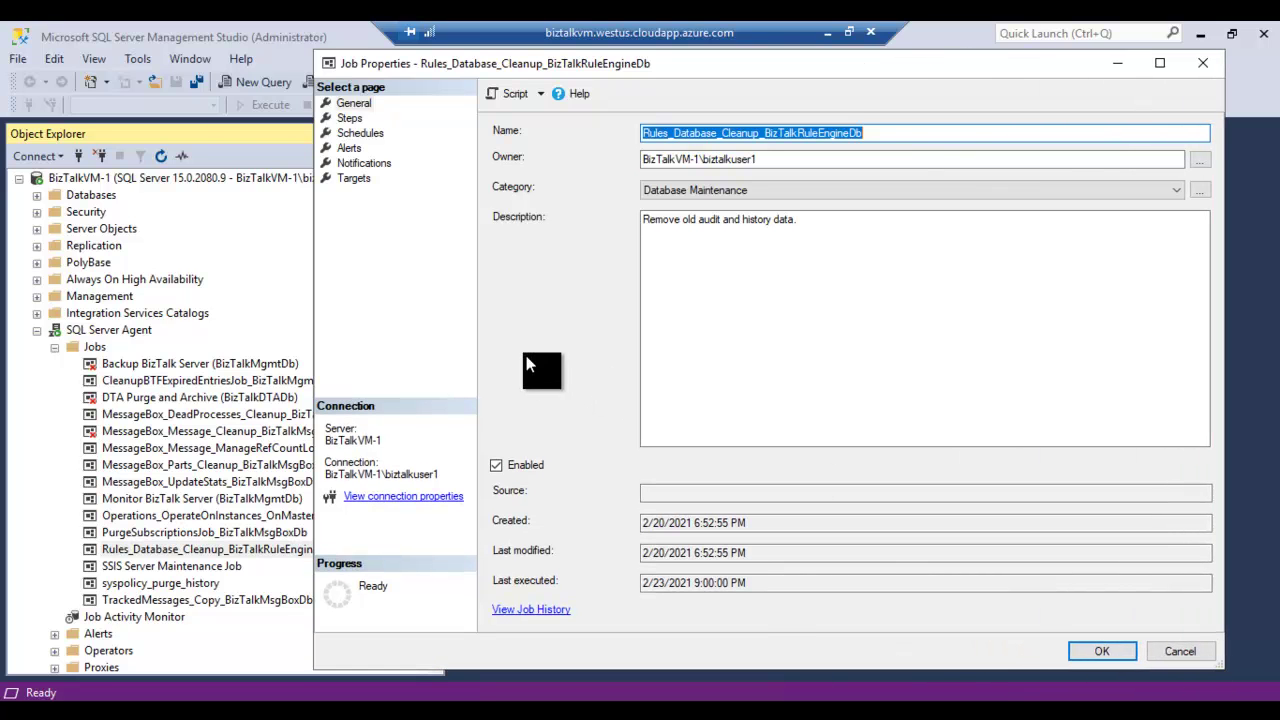
left_click(348, 122)
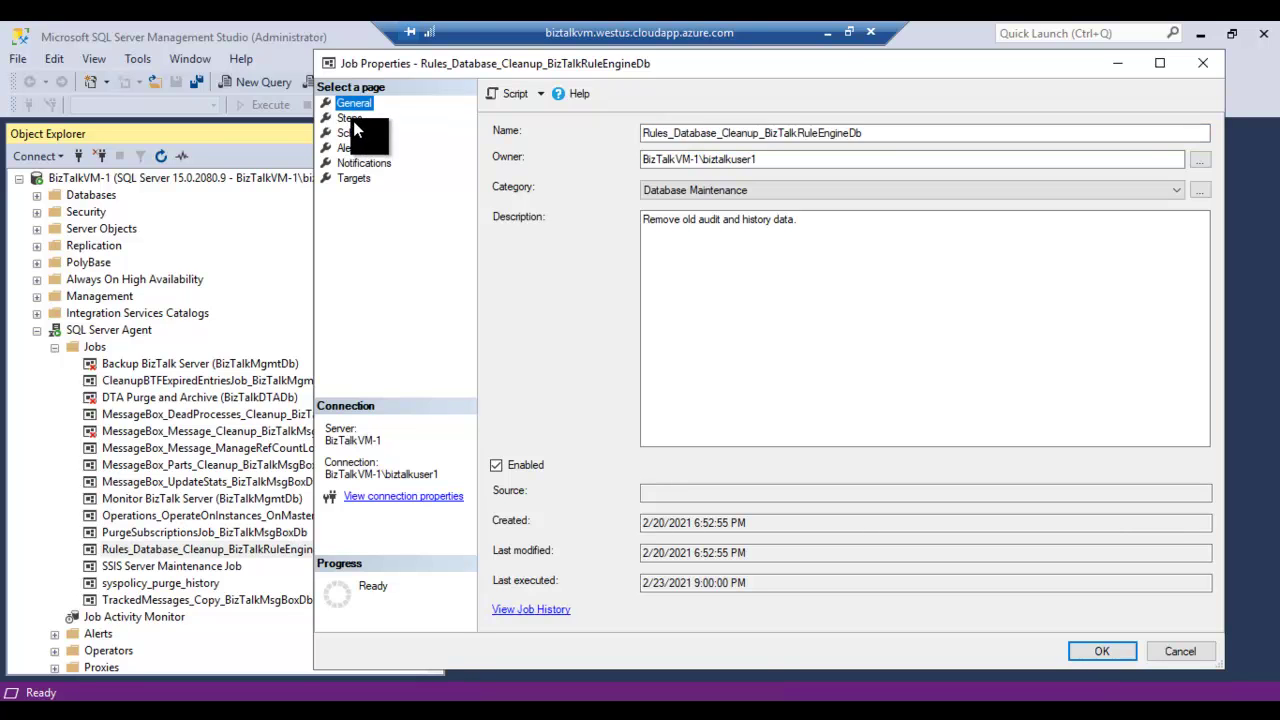
left_click(353, 120)
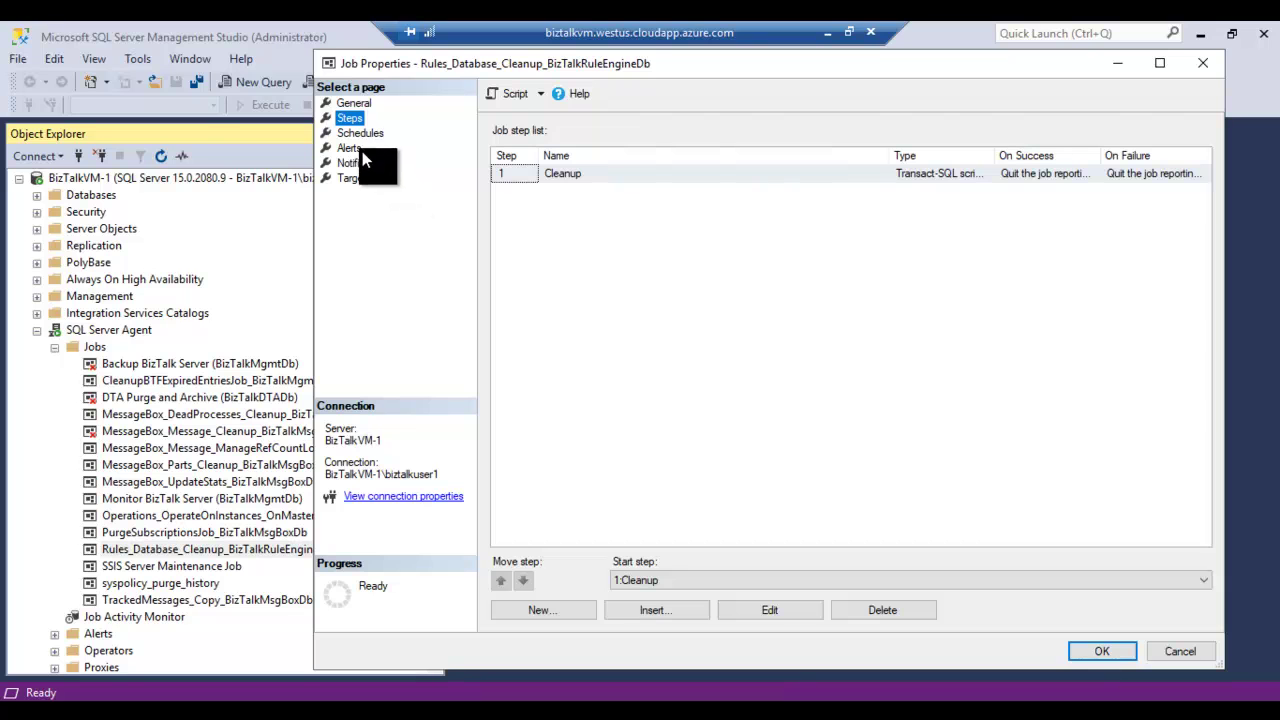
left_click(800, 610)
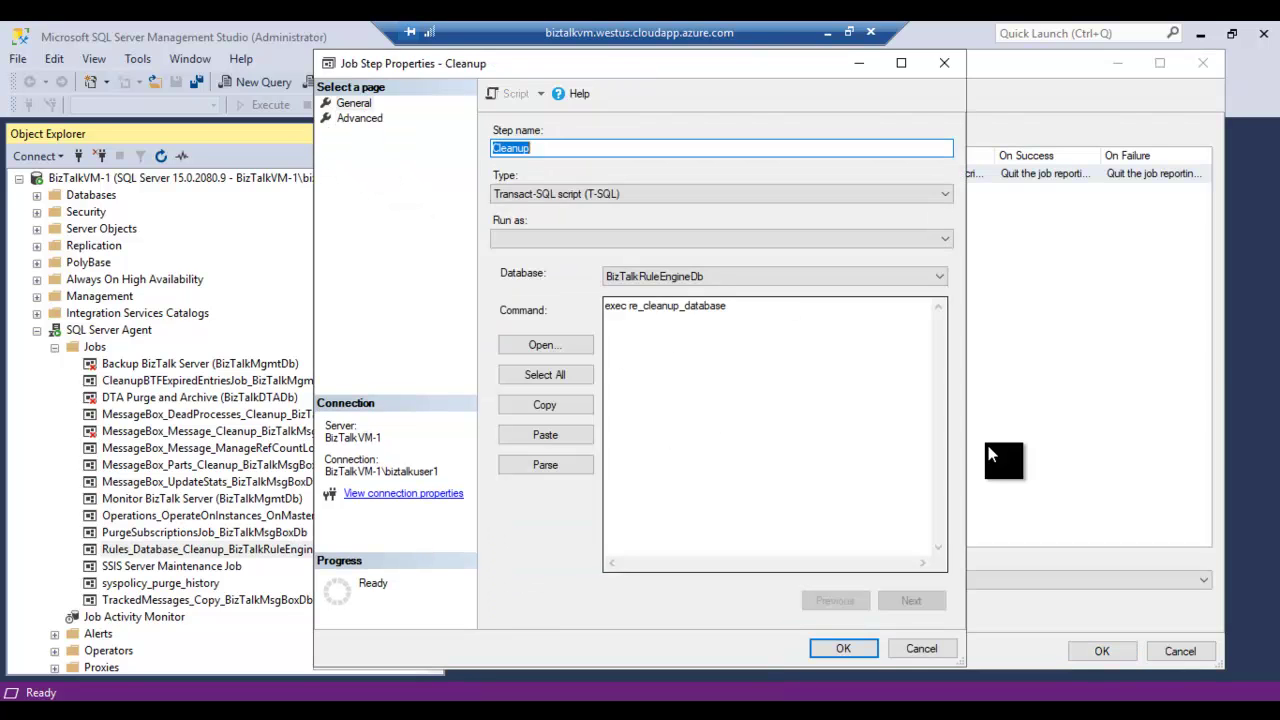
left_click(923, 652)
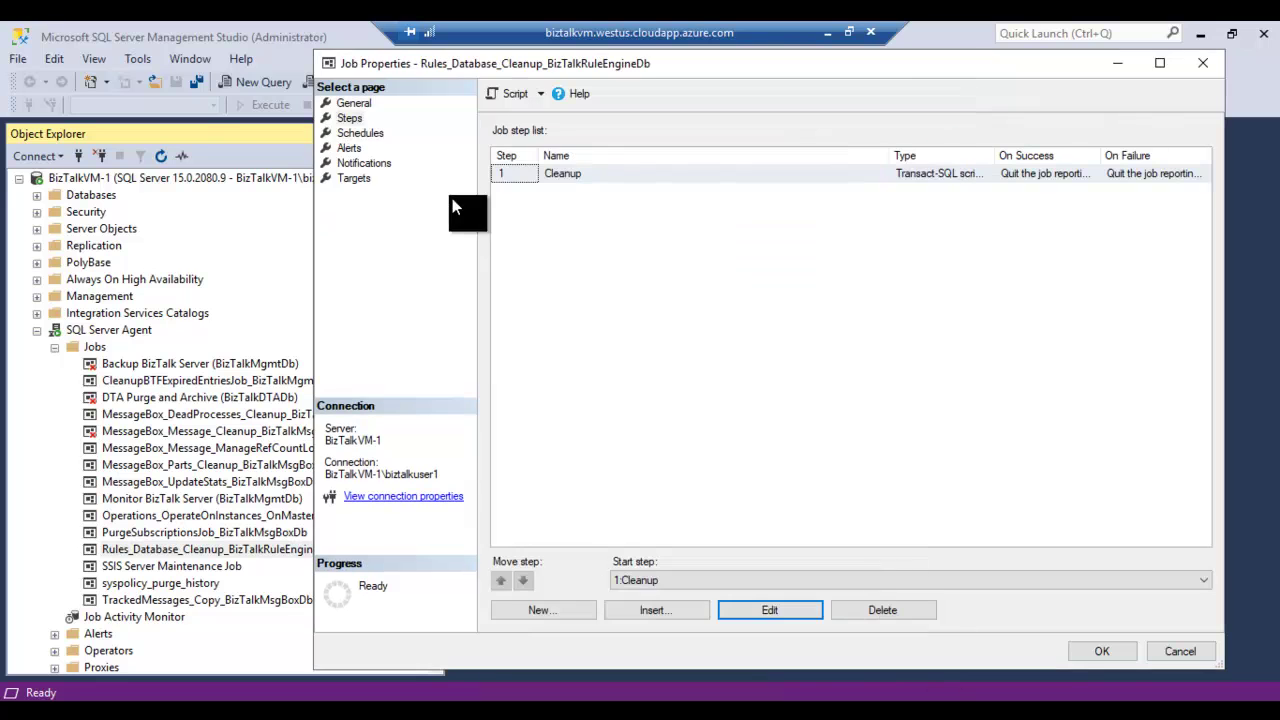
Examine the schedule of the Rules_Database_Cleanup_BizTalkRuleEngineDb job and close its properties without changes.
left_click(362, 134)
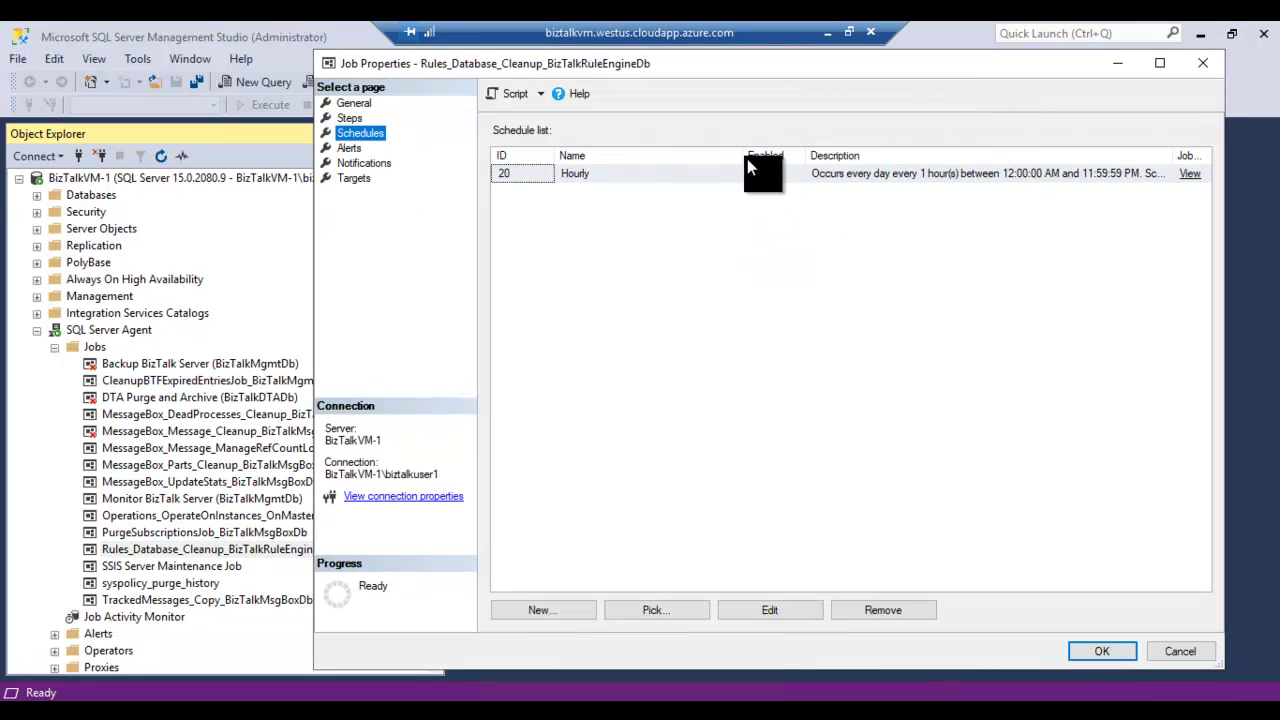
left_click_drag(743, 155, 668, 155)
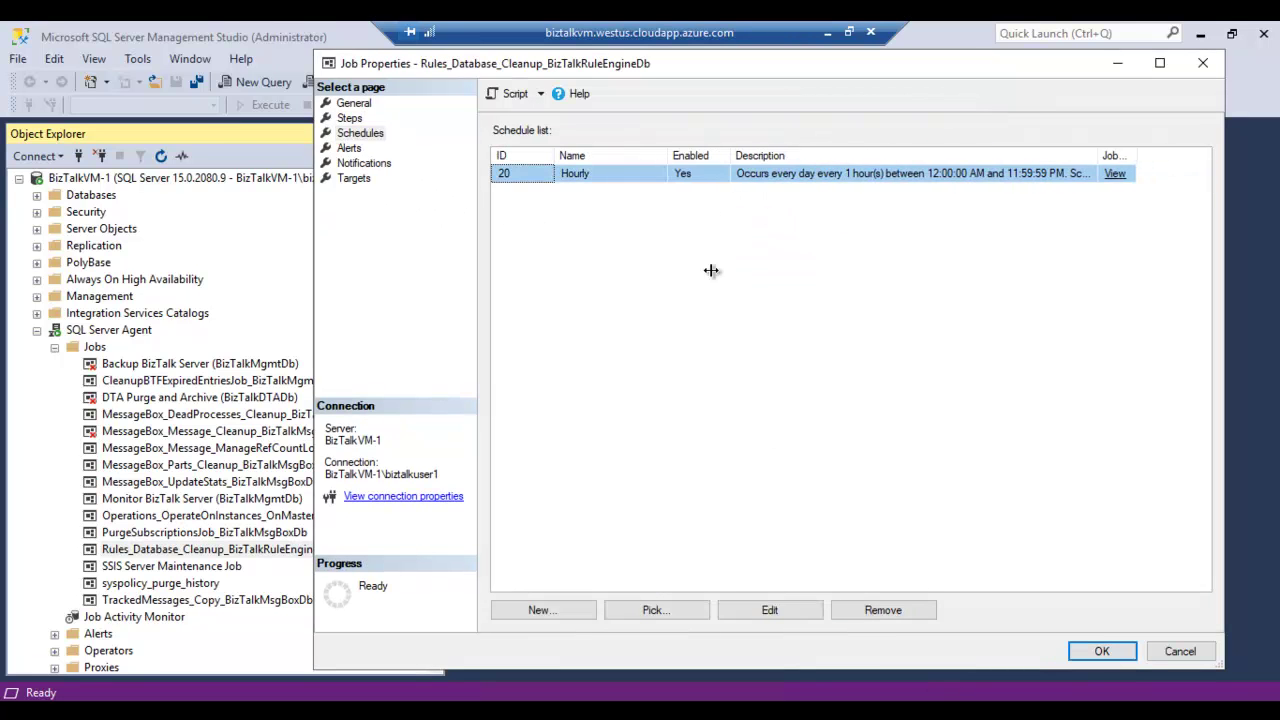
left_click(1158, 650)
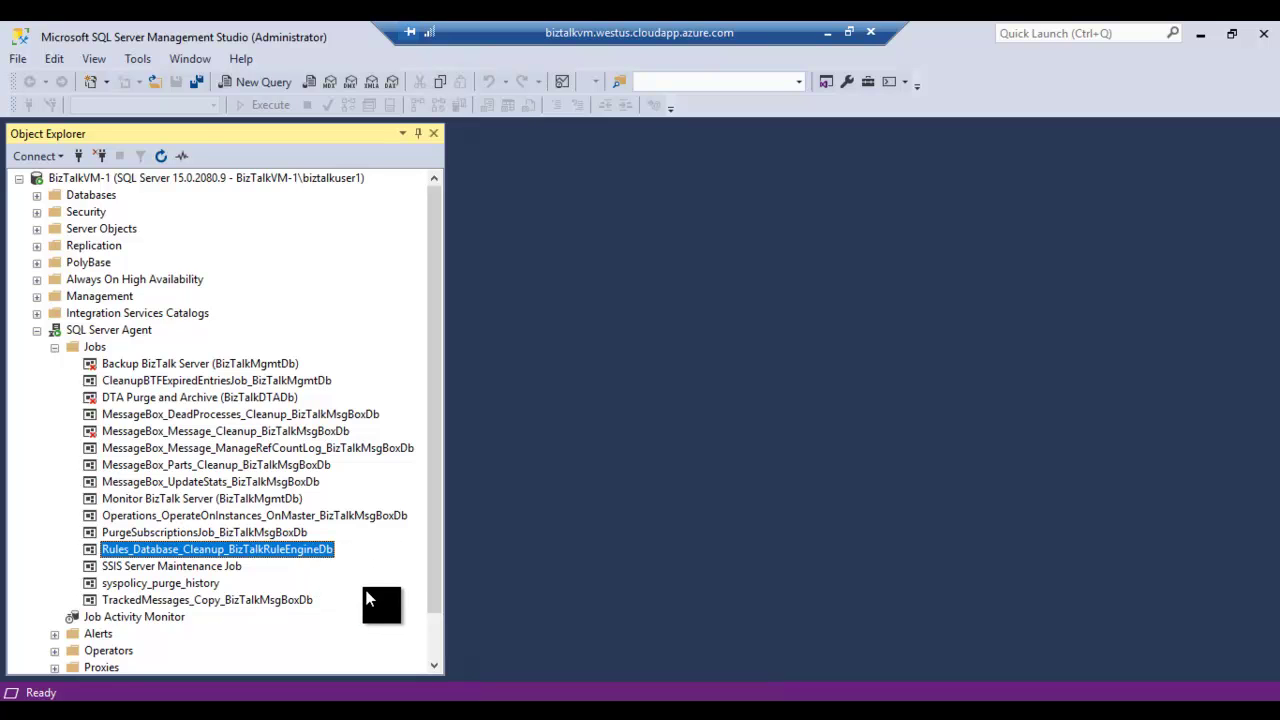
Examine the description, step list and schedule of the TrackedMessages_Copy_BizTalkMsgBoxDb job and close its properties without changes.
left_click(300, 600)
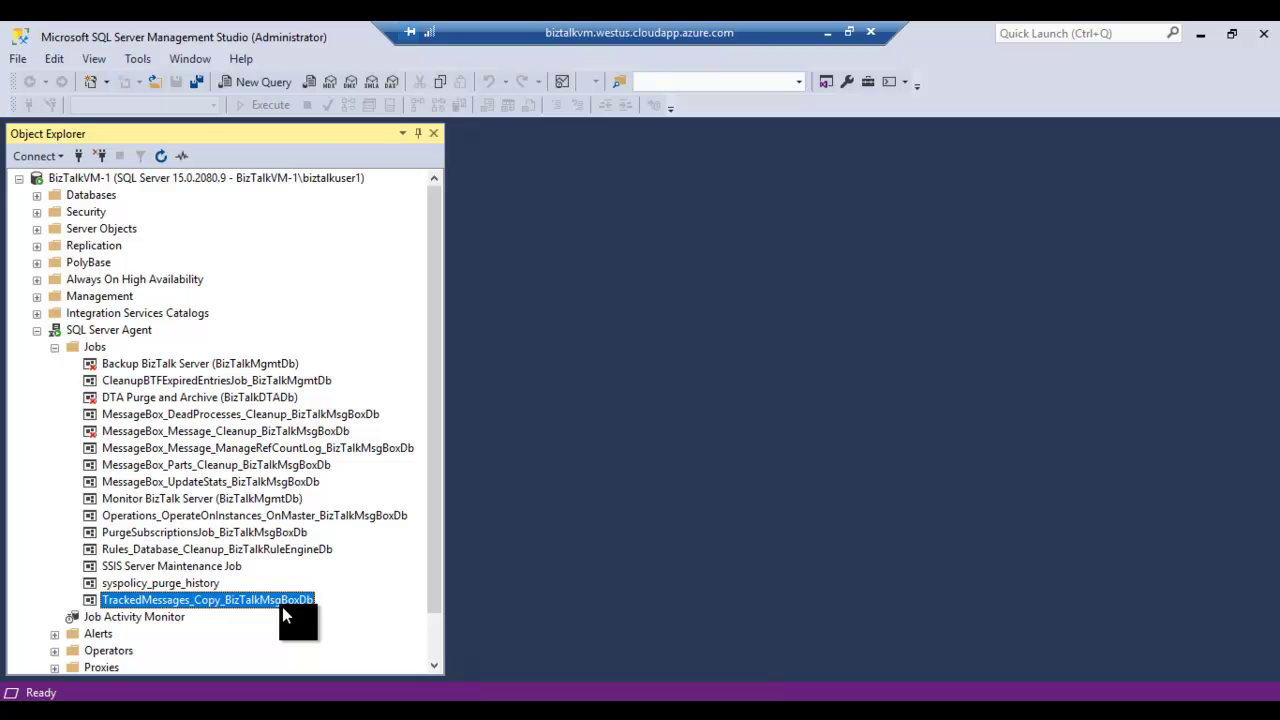
double_click(284, 603)
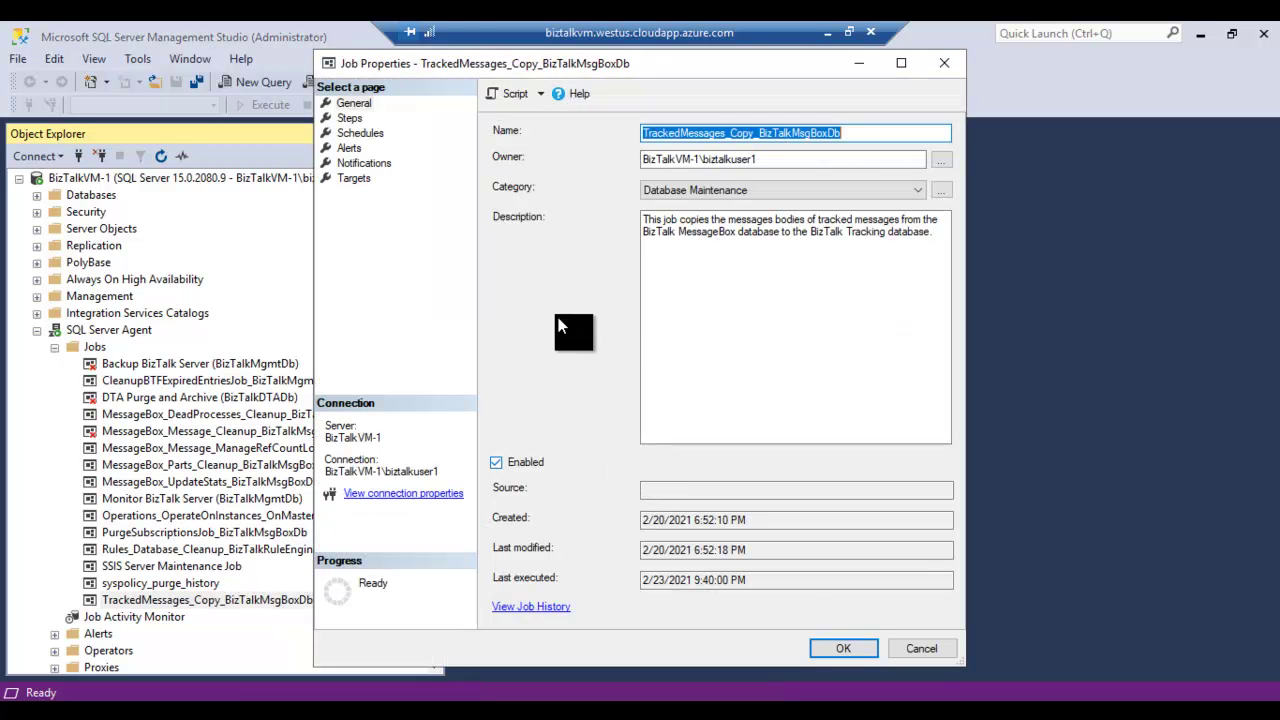
left_click_drag(961, 665, 1166, 682)
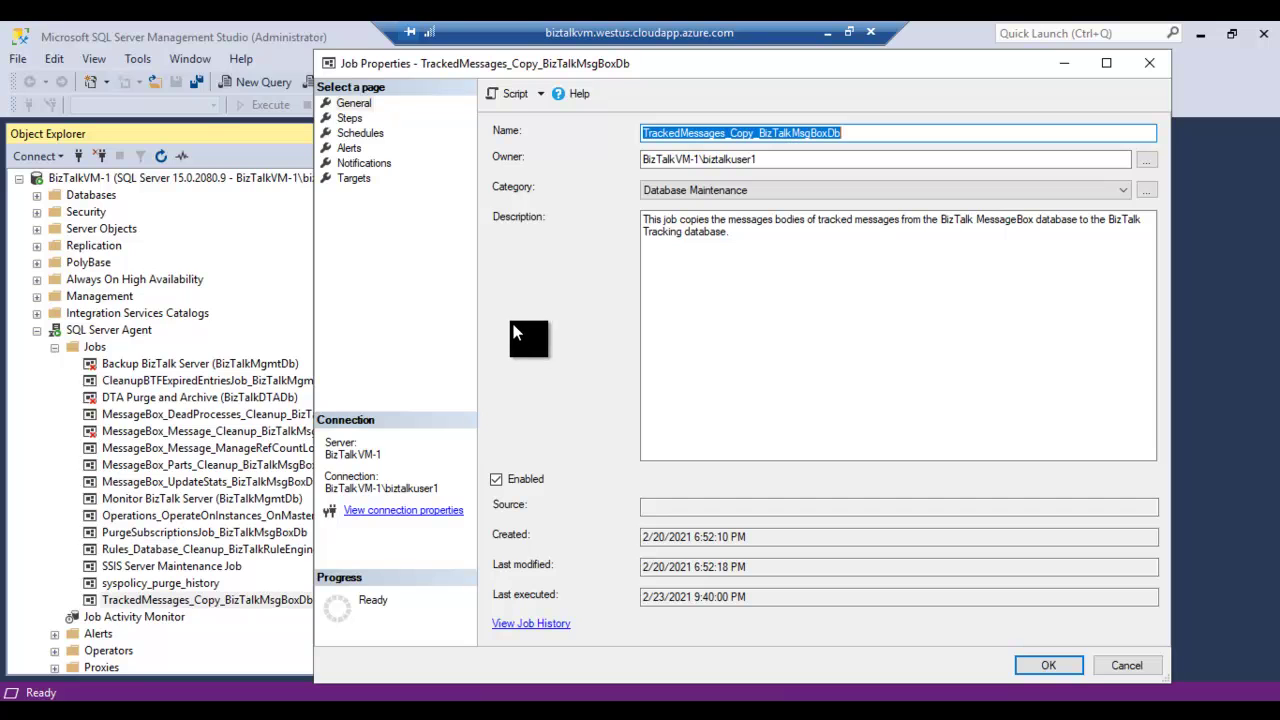
left_click(349, 118)
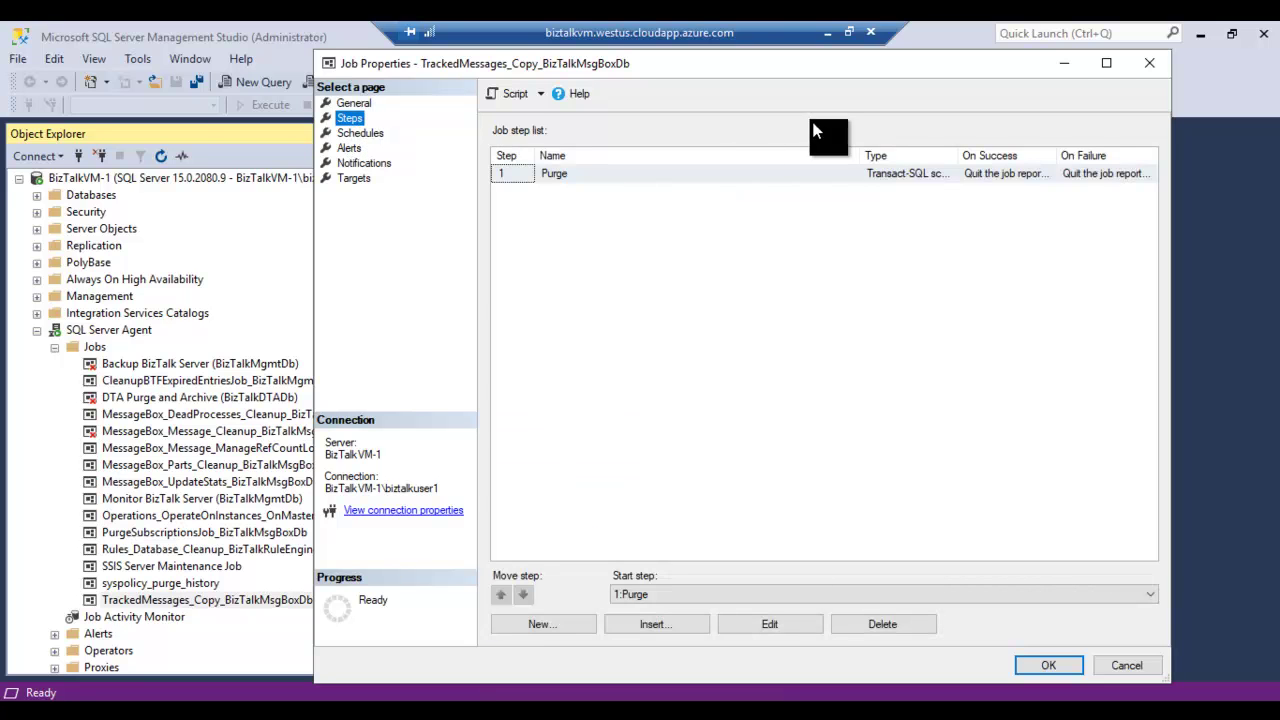
left_click_drag(863, 160, 823, 160)
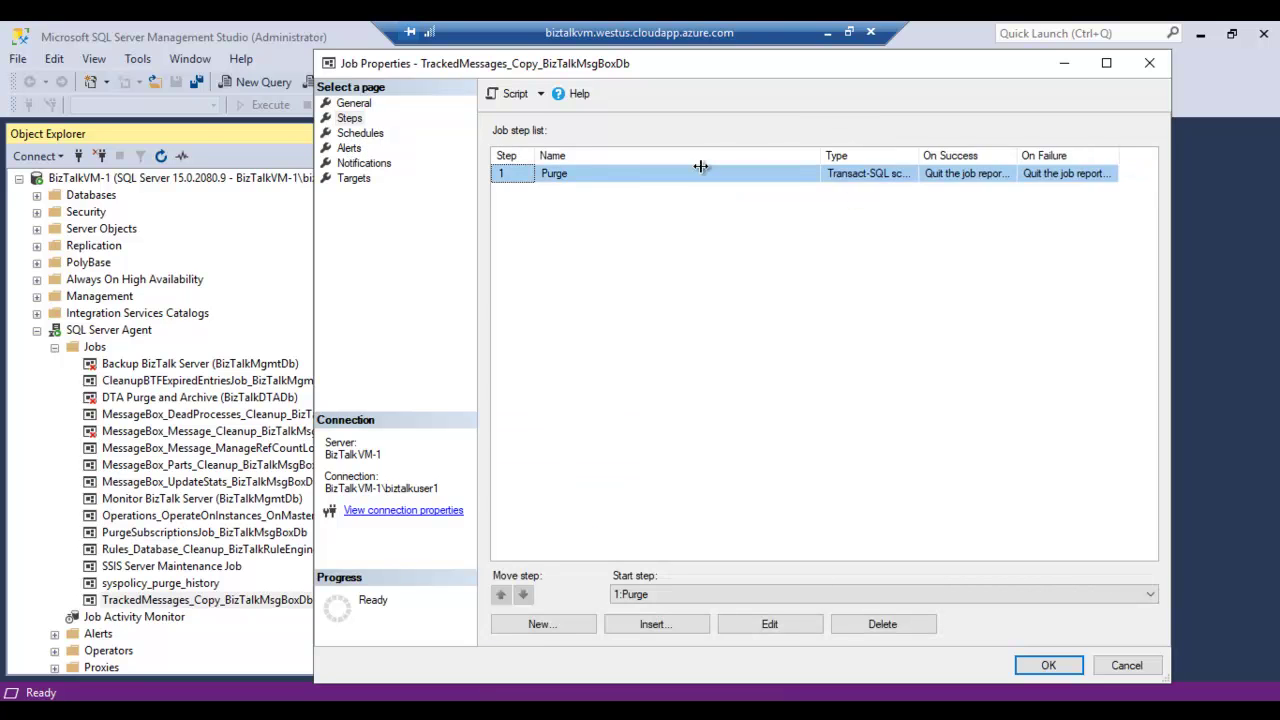
left_click(376, 134)
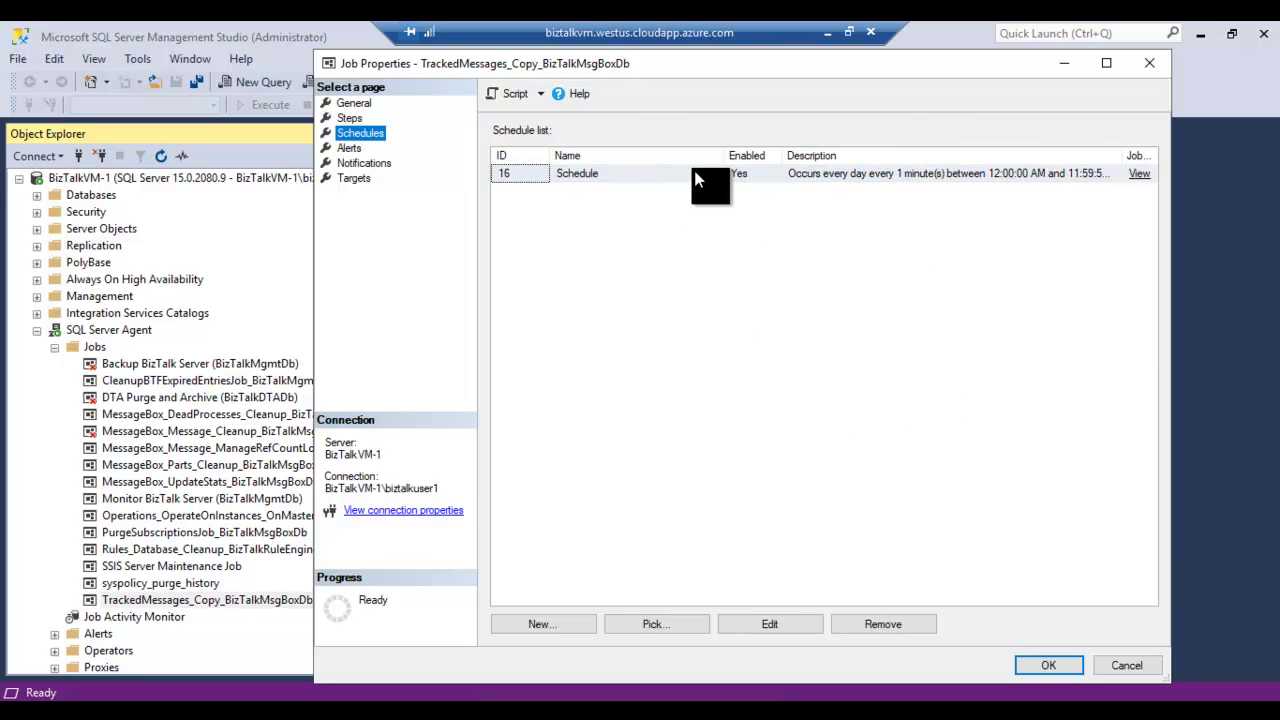
left_click_drag(720, 156, 664, 158)
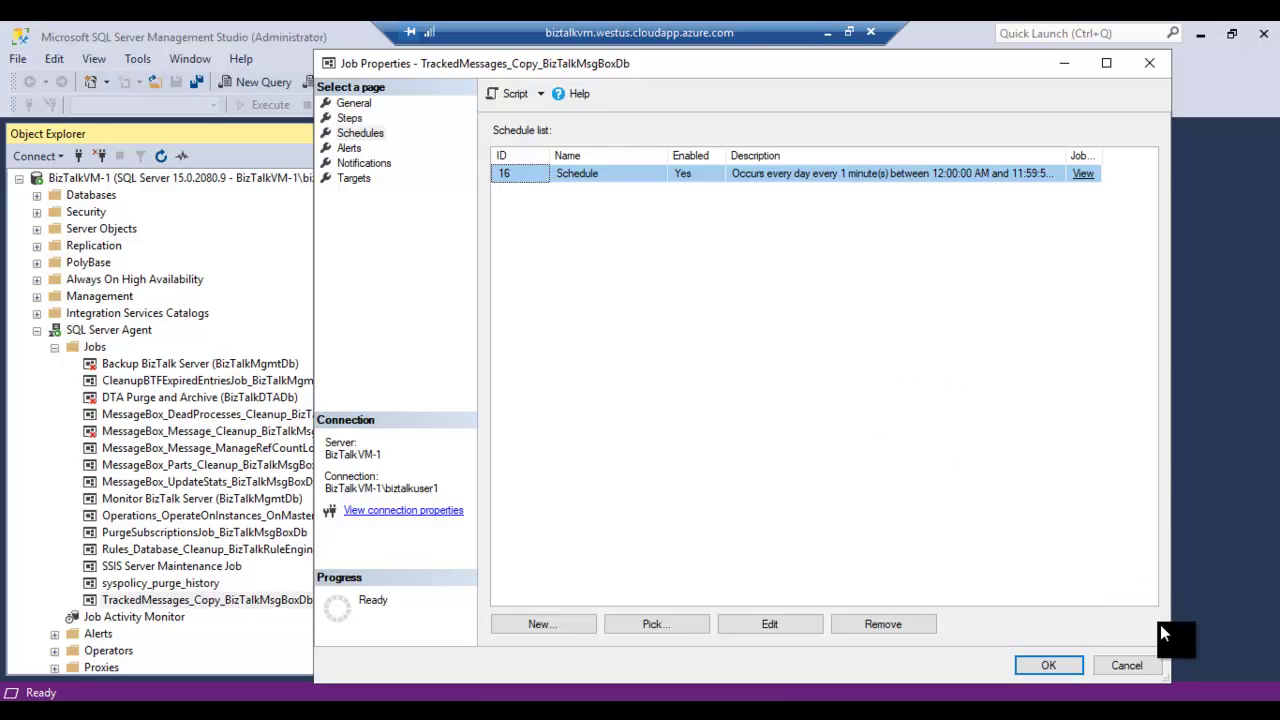
left_click(1127, 666)
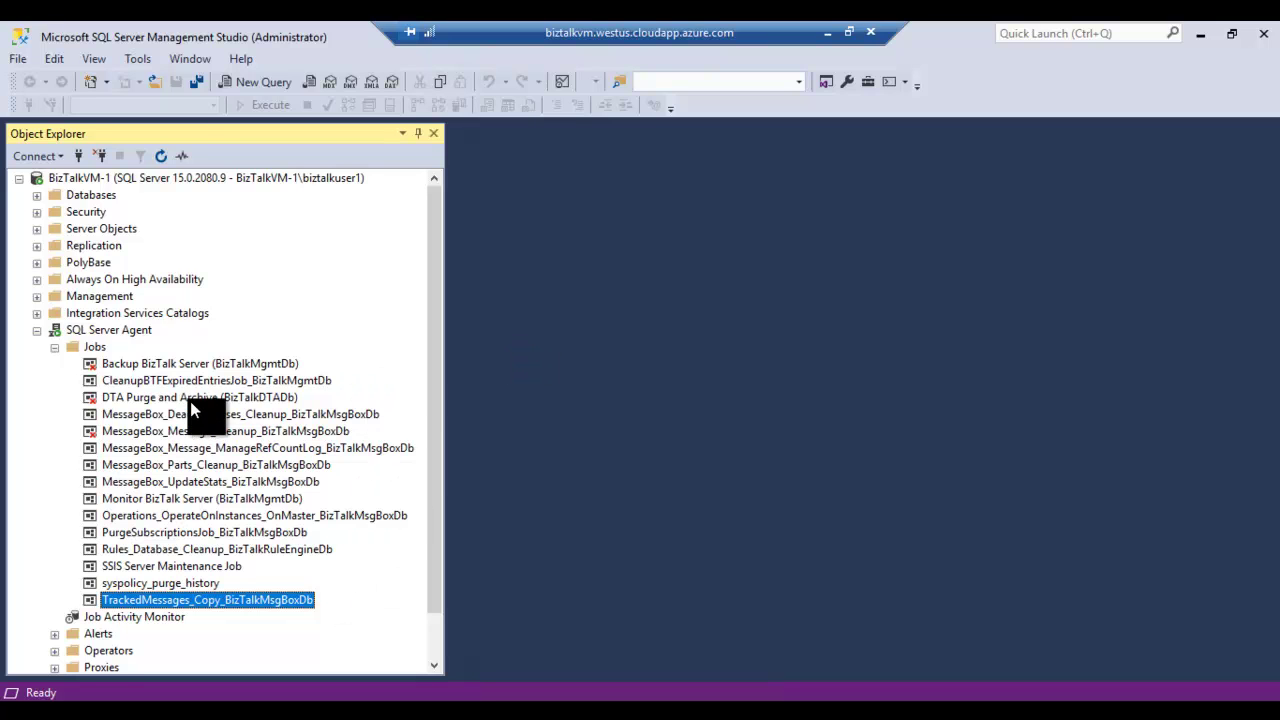
Open the Job Activity Monitor maximized and refresh it to check the status of the MessageBox_Message_ManageRefCountLog_BizTalkMsgBoxDb job.
left_click(176, 620)
double_click(158, 620)
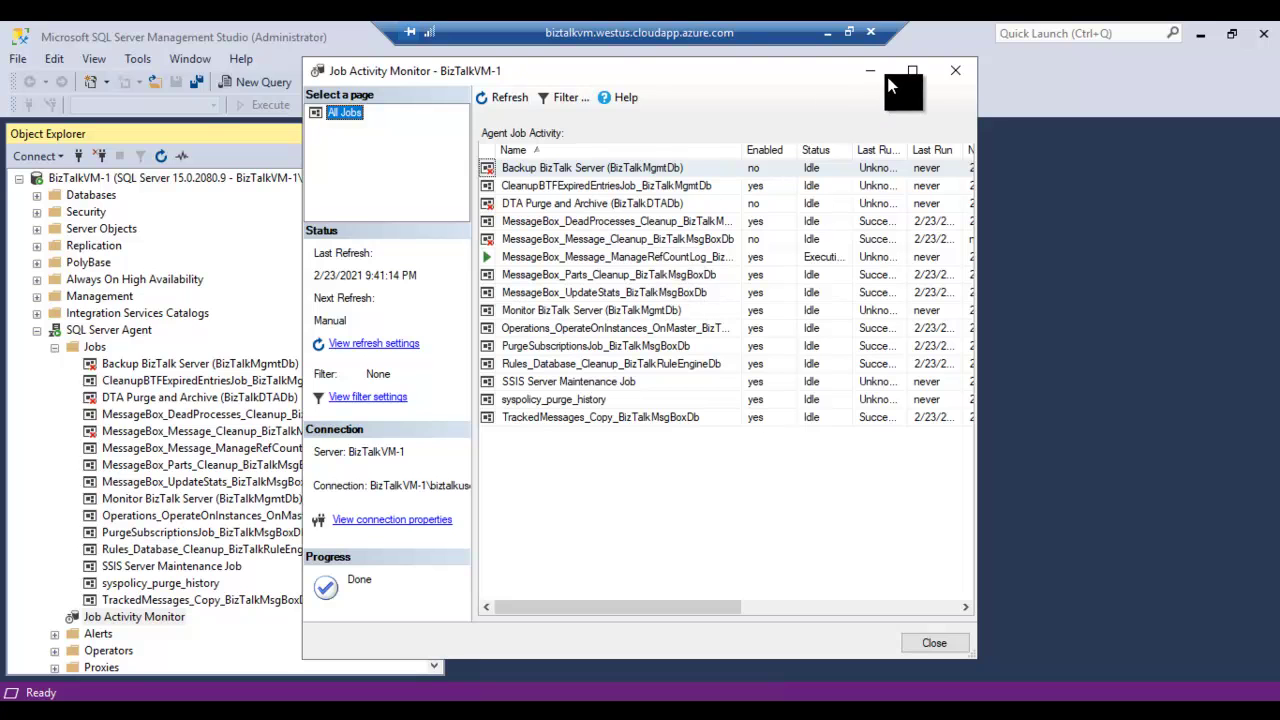
left_click(912, 70)
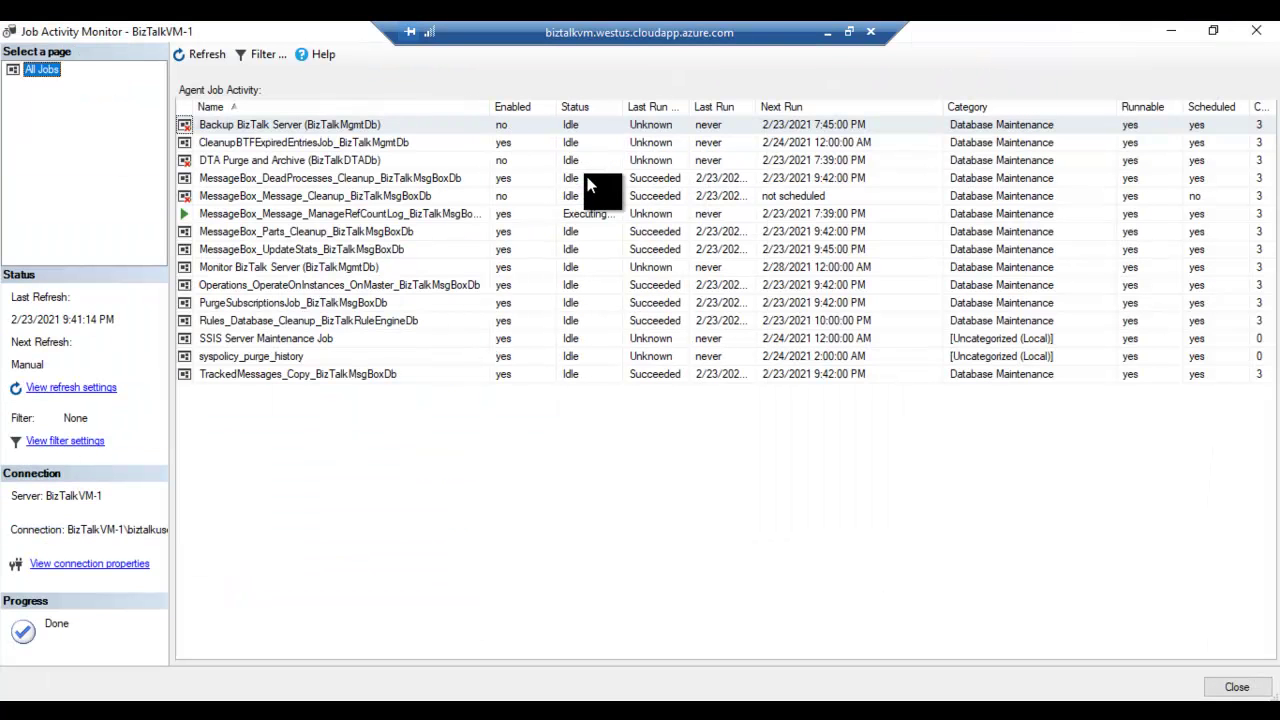
left_click(211, 50)
left_click(446, 215)
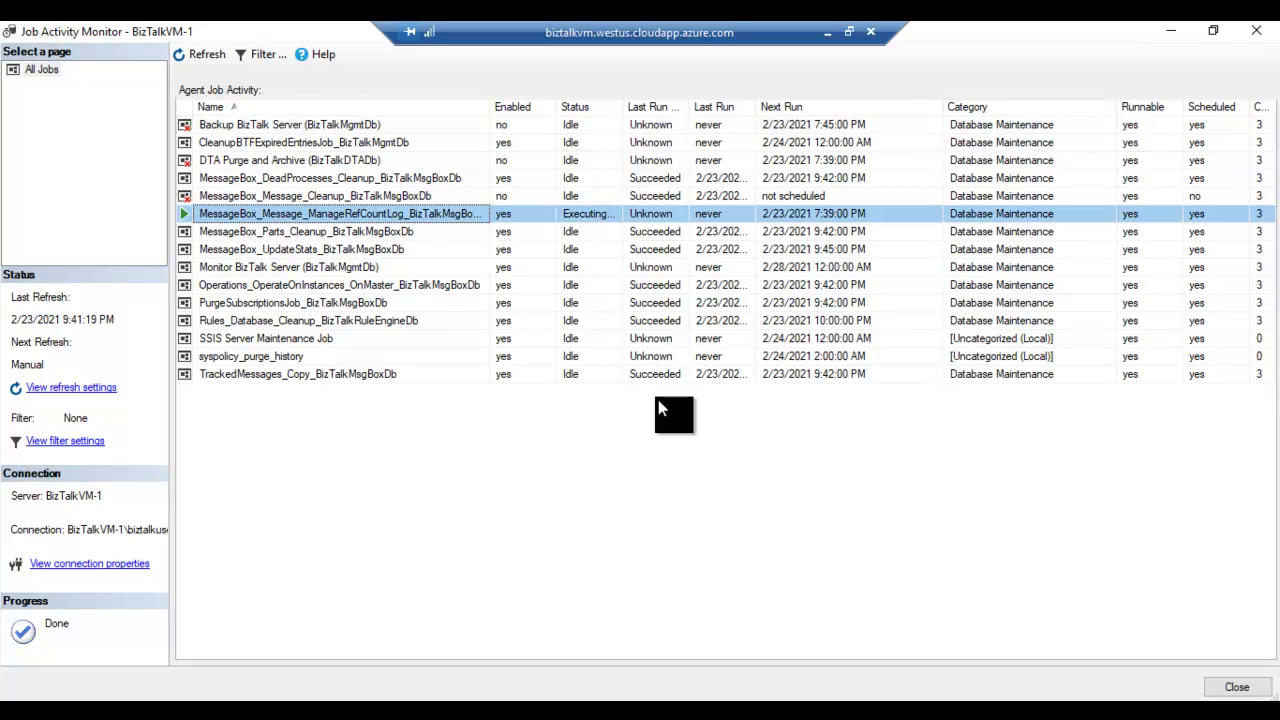
left_click(205, 54)
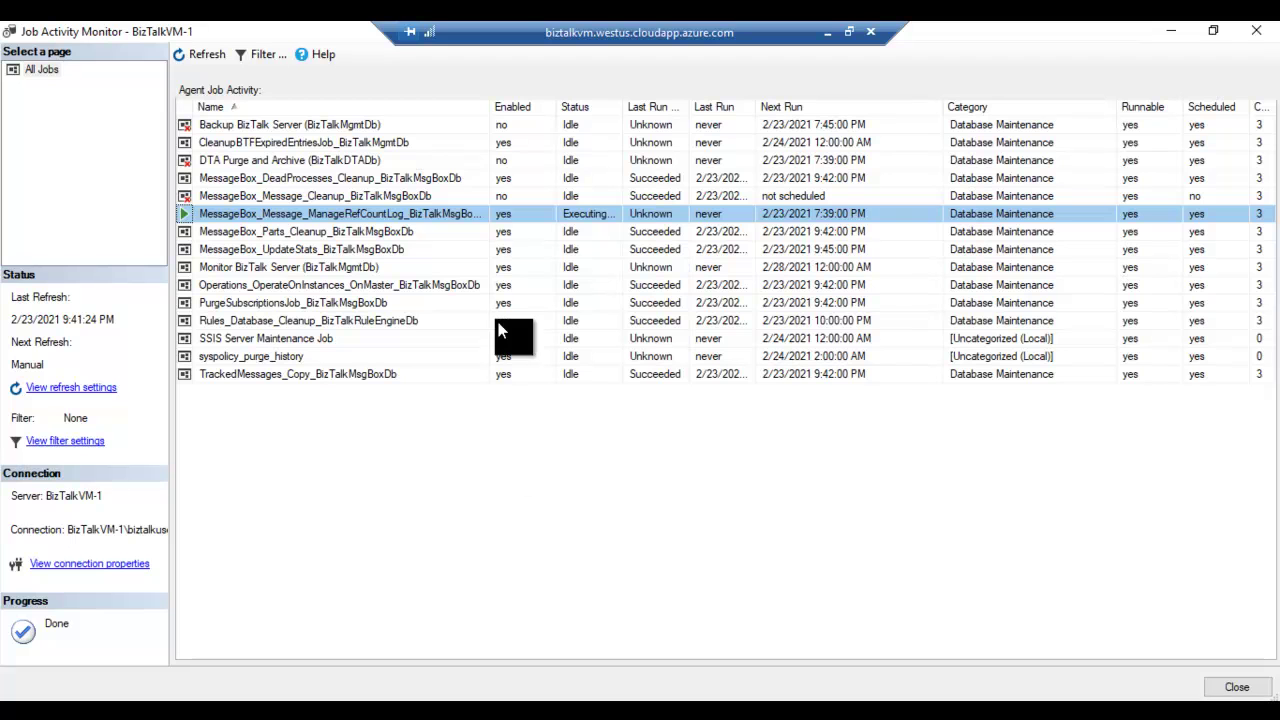
Narrow the Next Run and Category columns and widen the Category ID column in the agent job activity list.
left_click(427, 129)
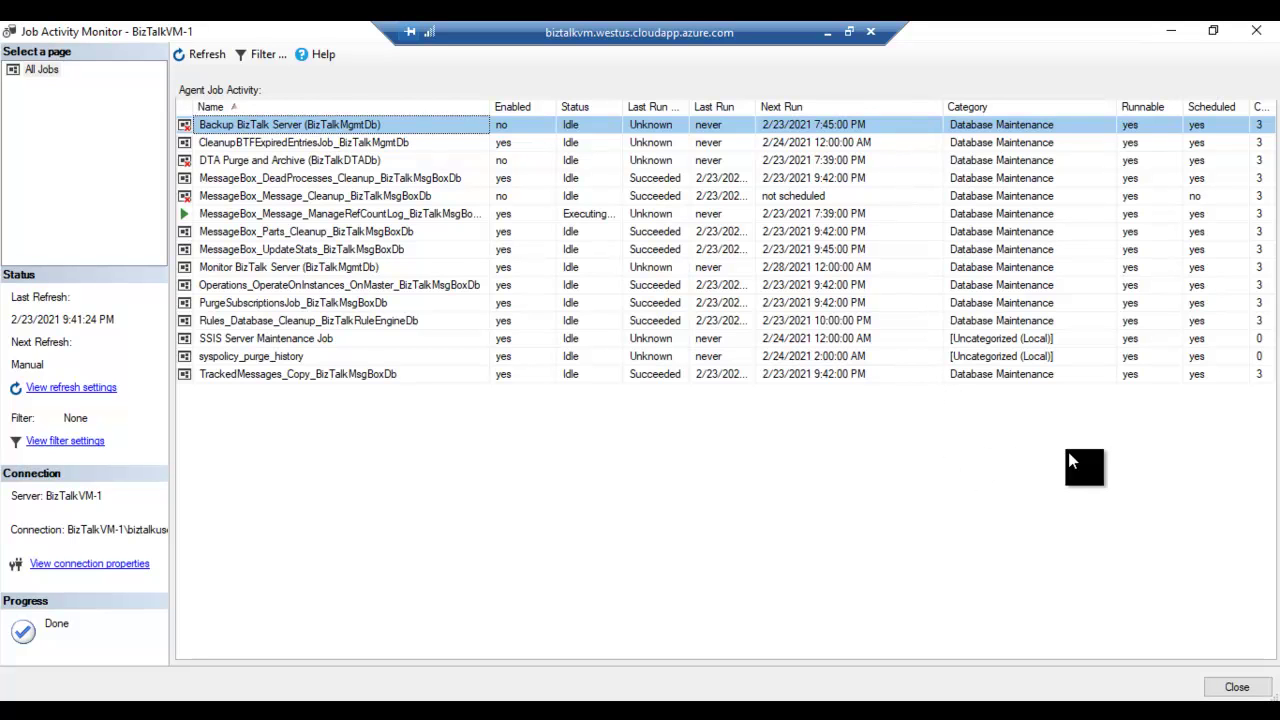
left_click_drag(940, 106, 891, 106)
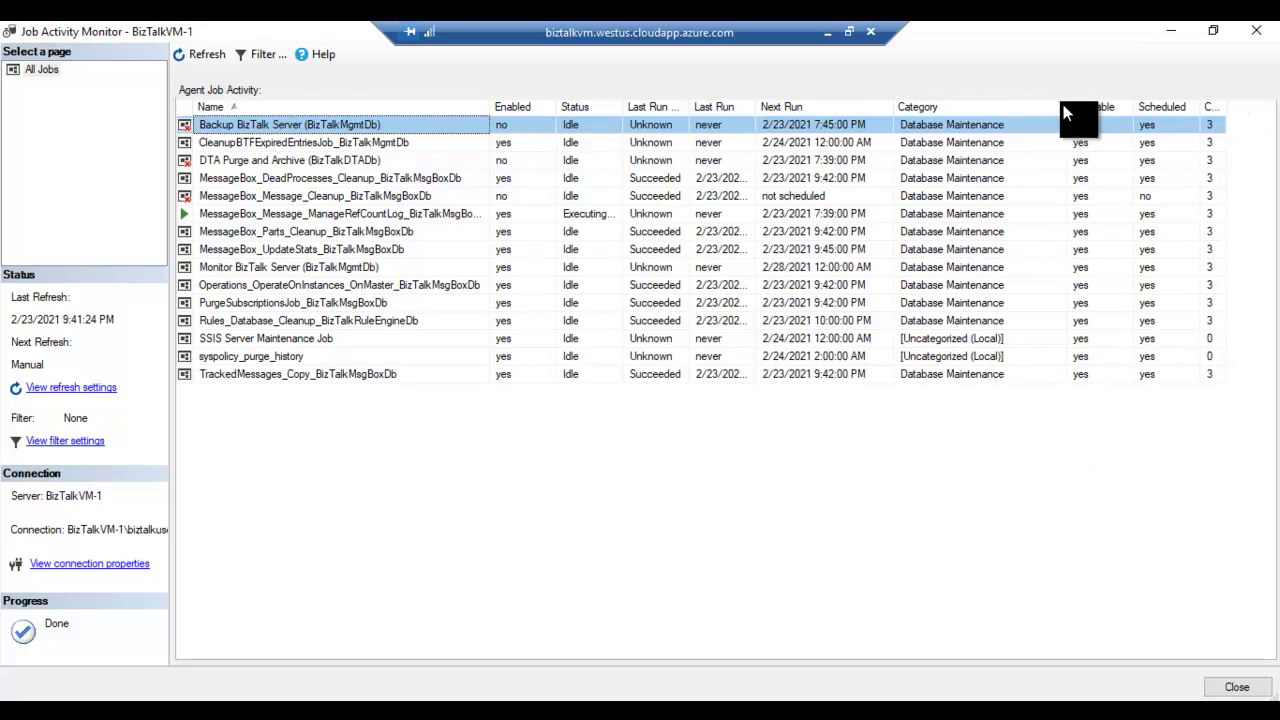
left_click_drag(1063, 106, 1040, 106)
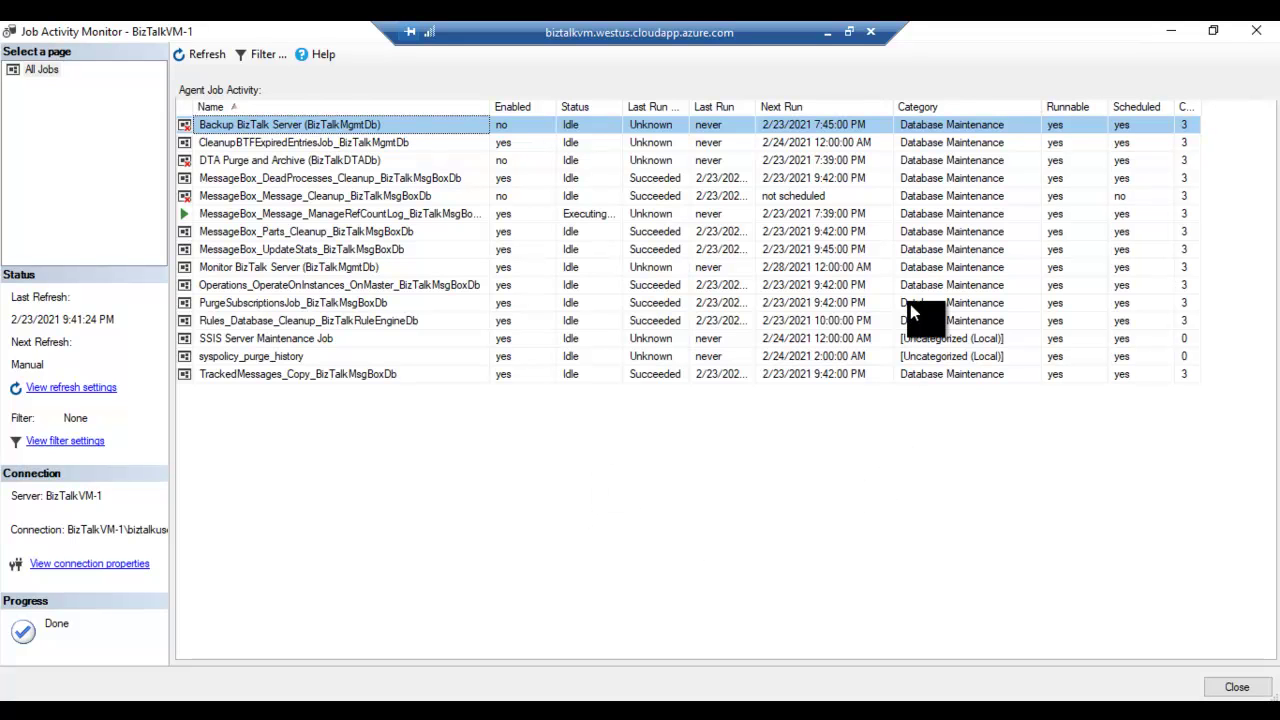
left_click_drag(1203, 106, 1258, 106)
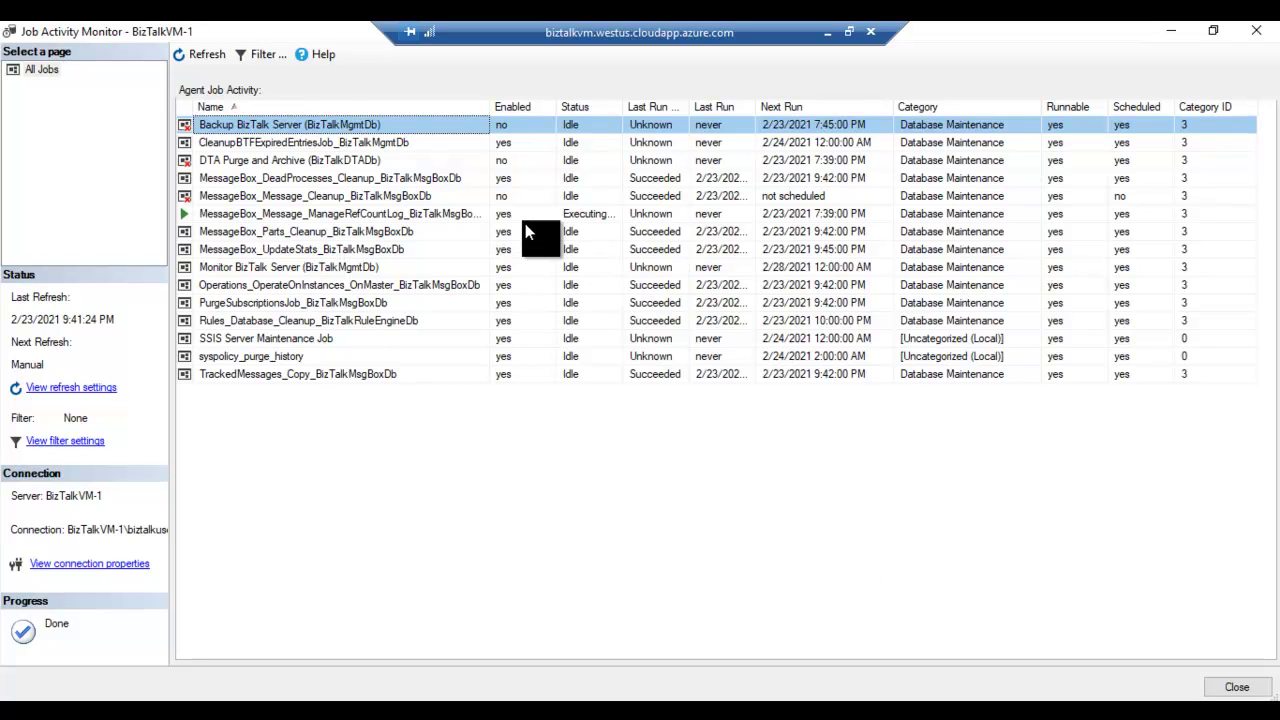
Refresh the agent job activity list and select the CleanupBTFExpiredEntriesJob_BizTalkMgmtDb job.
left_click(204, 54)
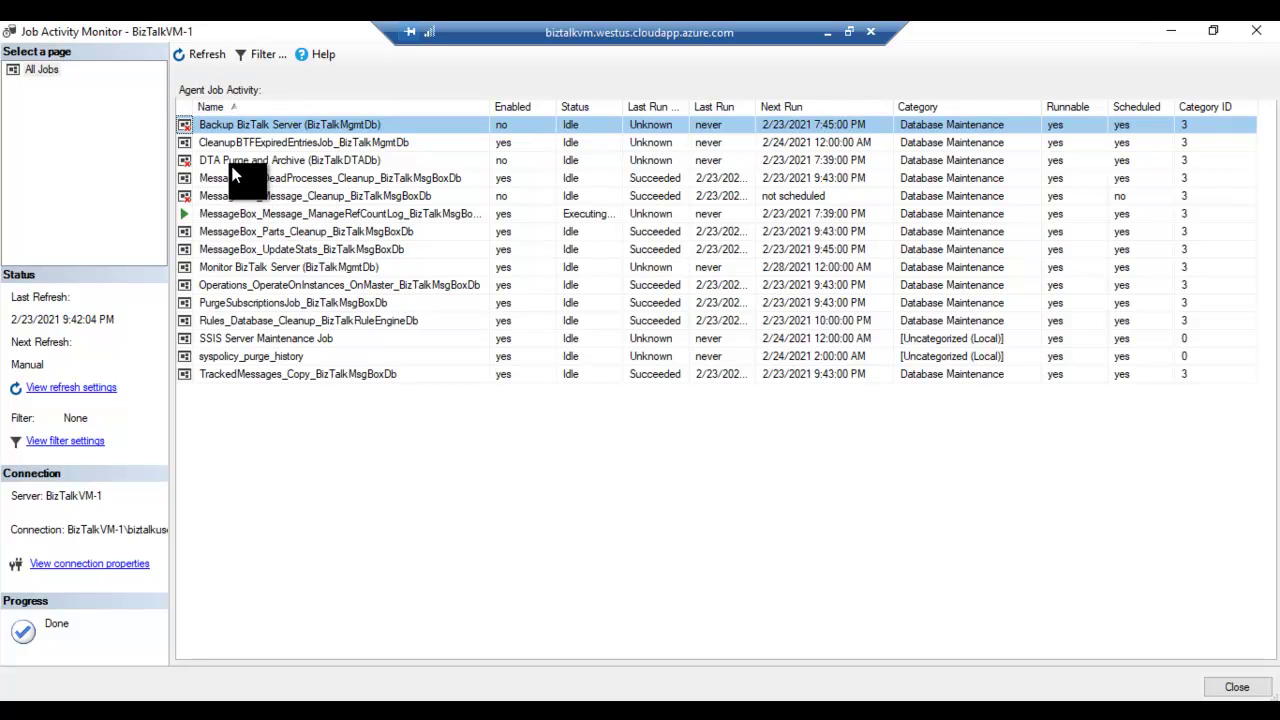
left_click(332, 142)
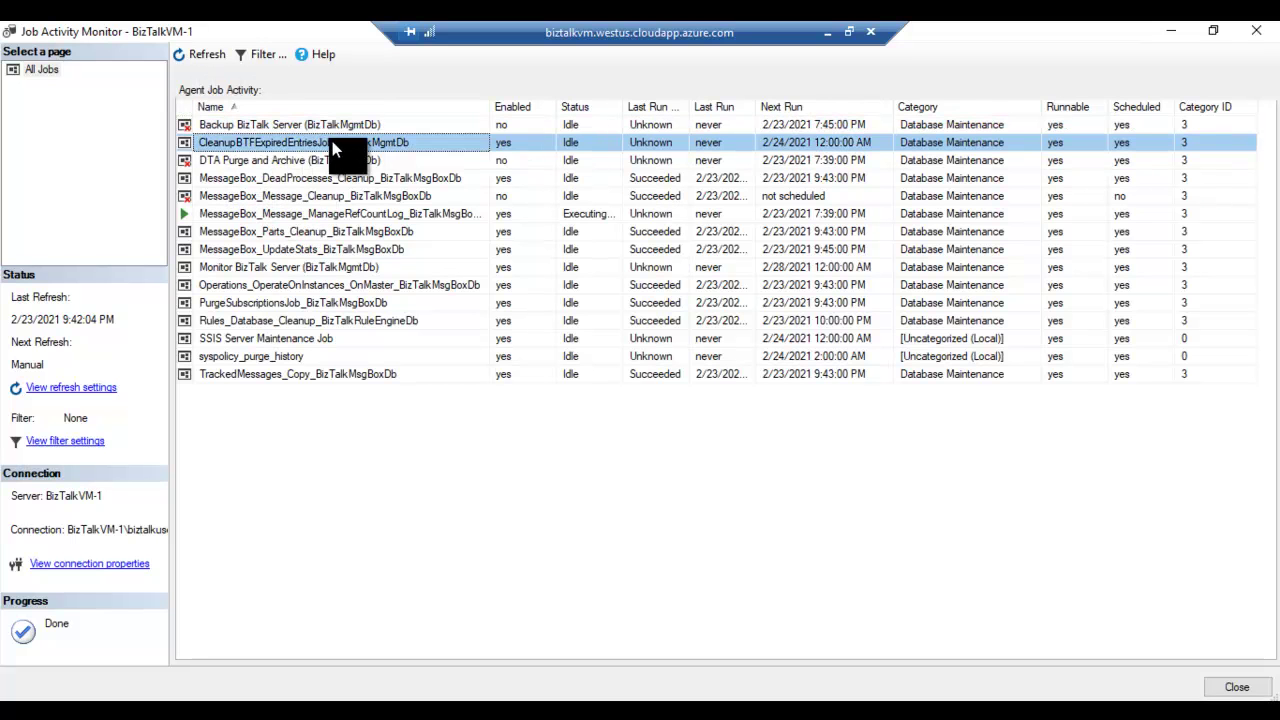
Widen the Last Run column and check the last and next run times of the MessageBox_DeadProcesses_Cleanup_BizTalkMsgBoxDb job.
left_click(385, 126)
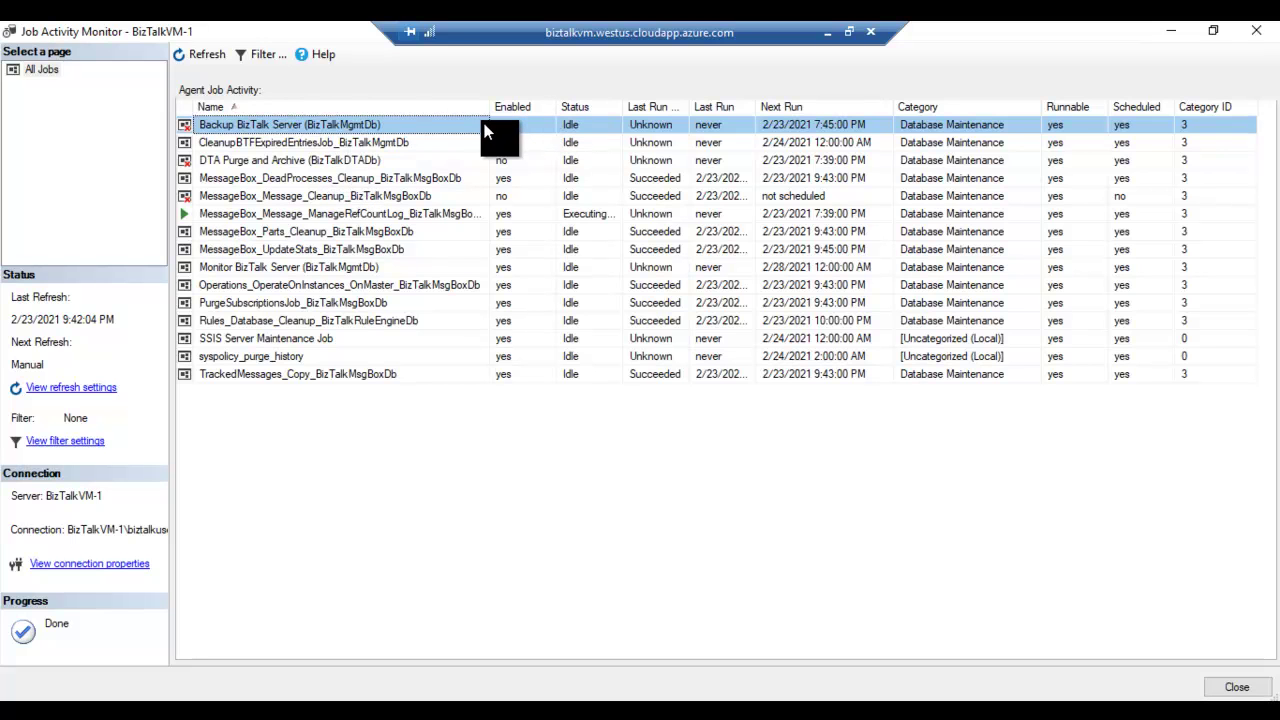
left_click(443, 177)
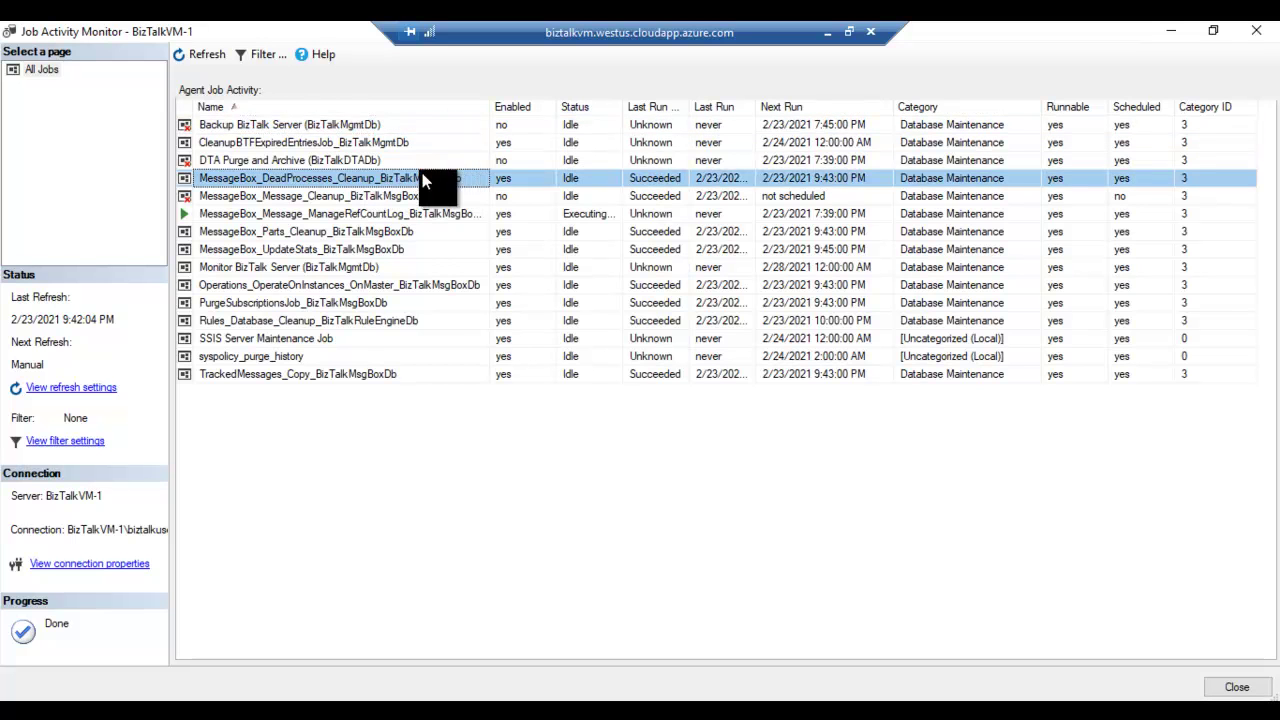
left_click_drag(759, 106, 826, 110)
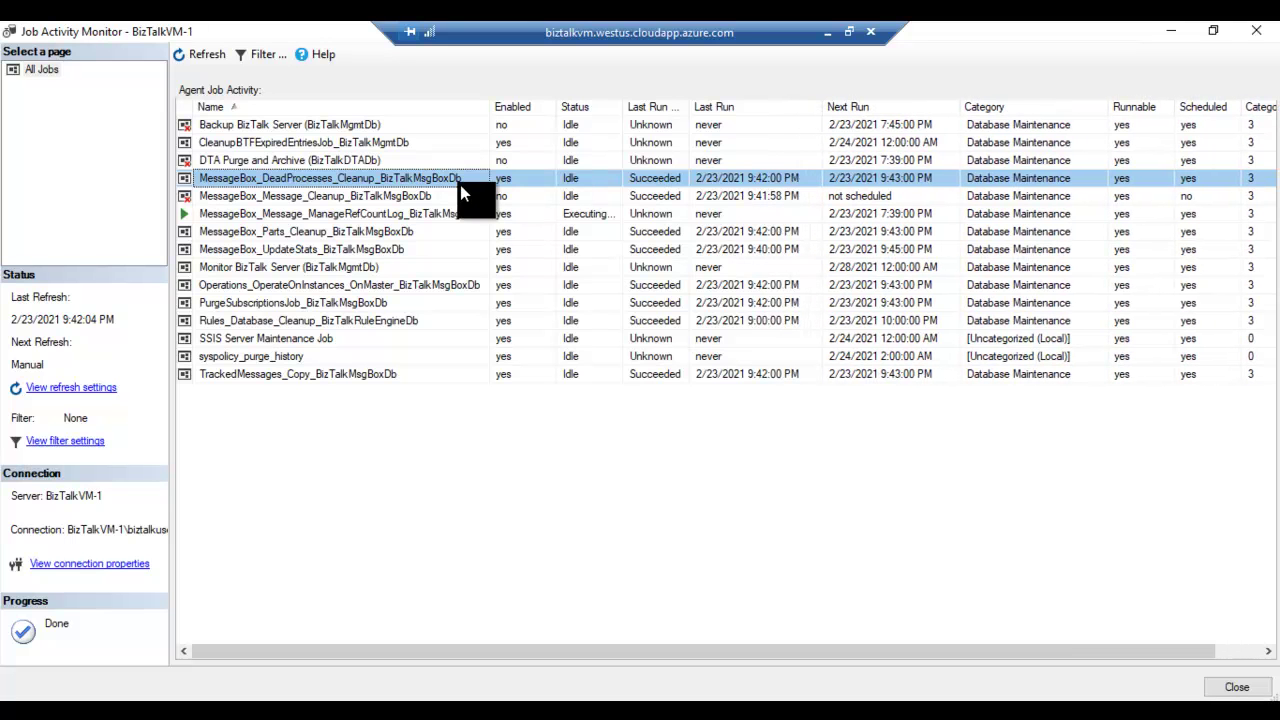
right_click(432, 180)
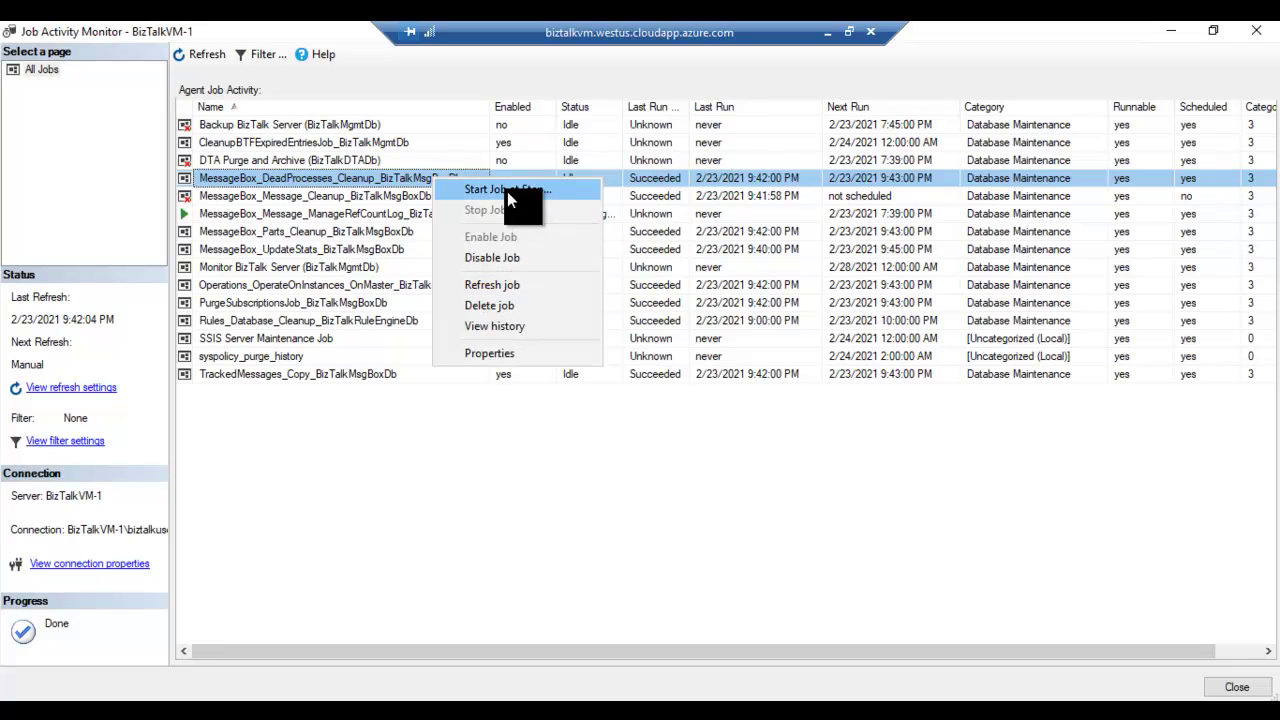
left_click(487, 463)
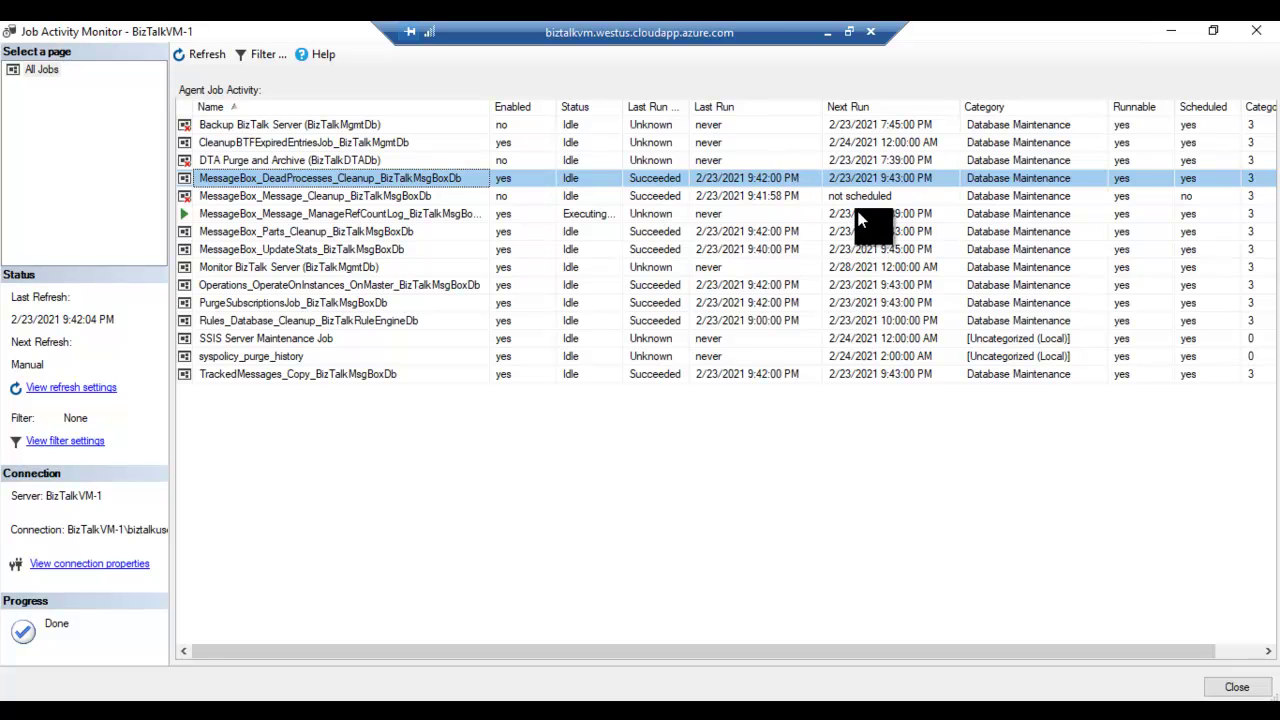
left_click(846, 180)
left_click(796, 183)
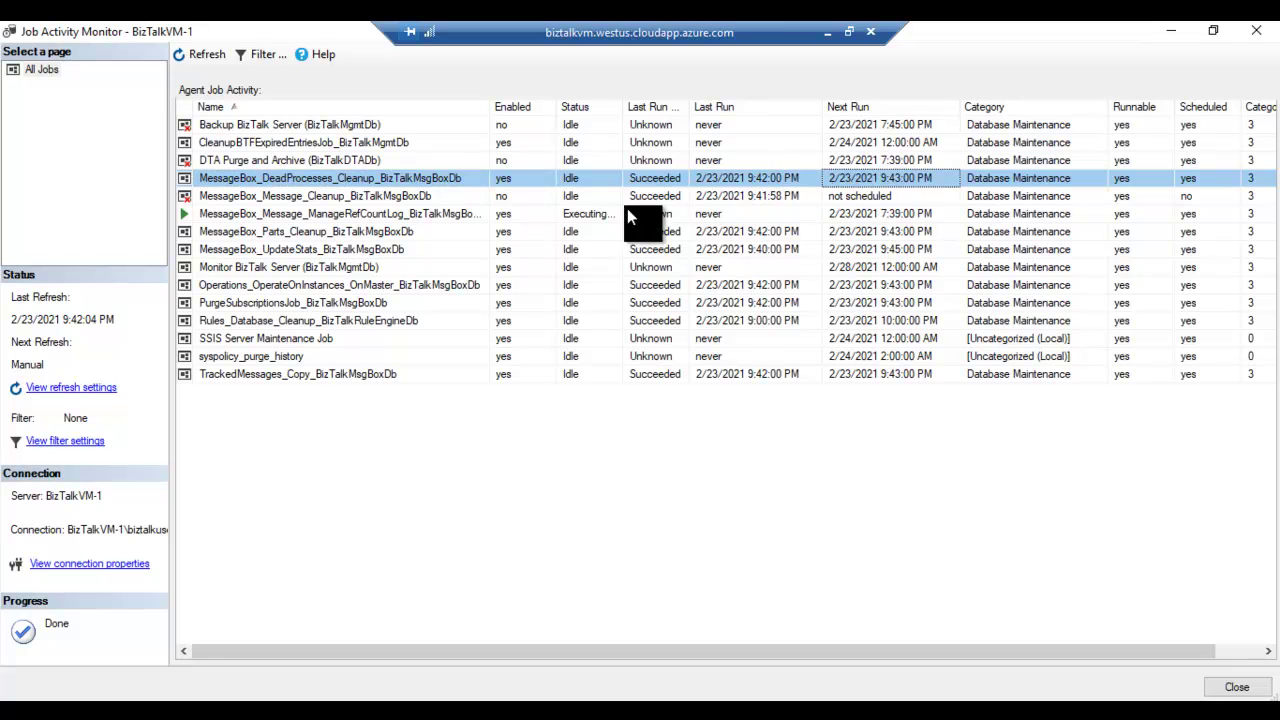
Review the run history of the MessageBox_DeadProcesses_Cleanup_BizTalkMsgBoxDb job and close the log viewer.
right_click(455, 183)
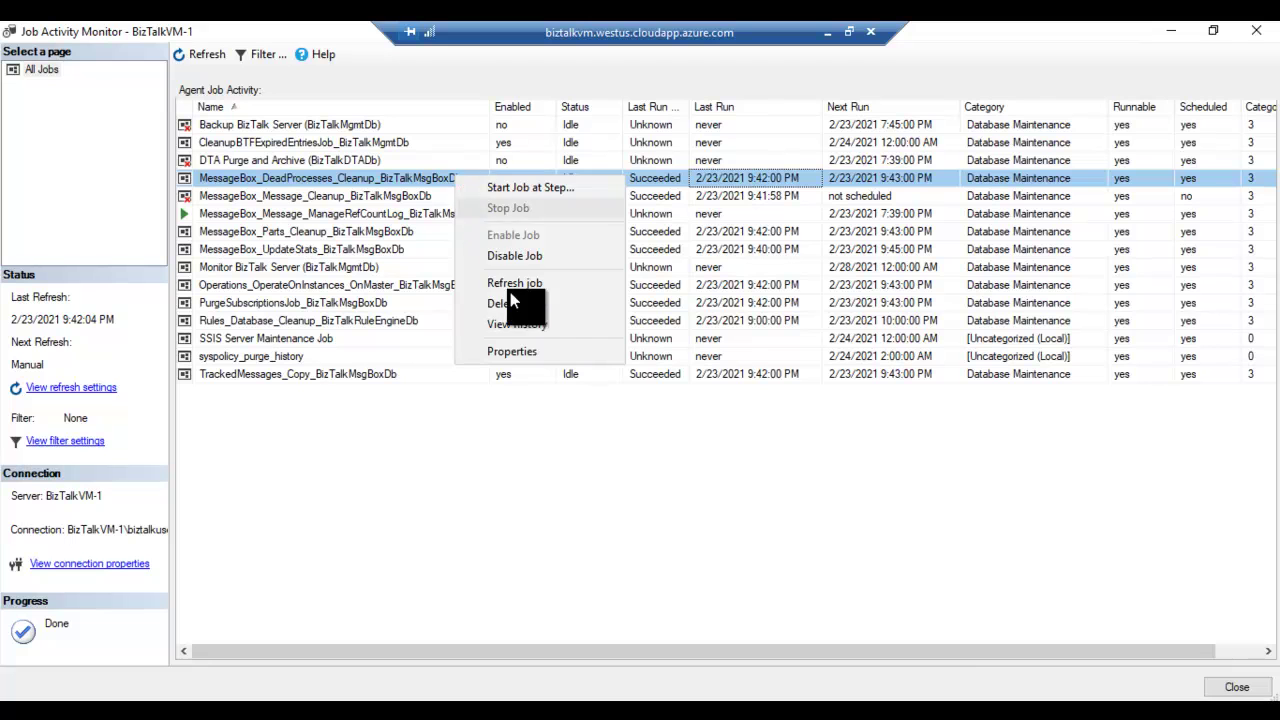
left_click(528, 326)
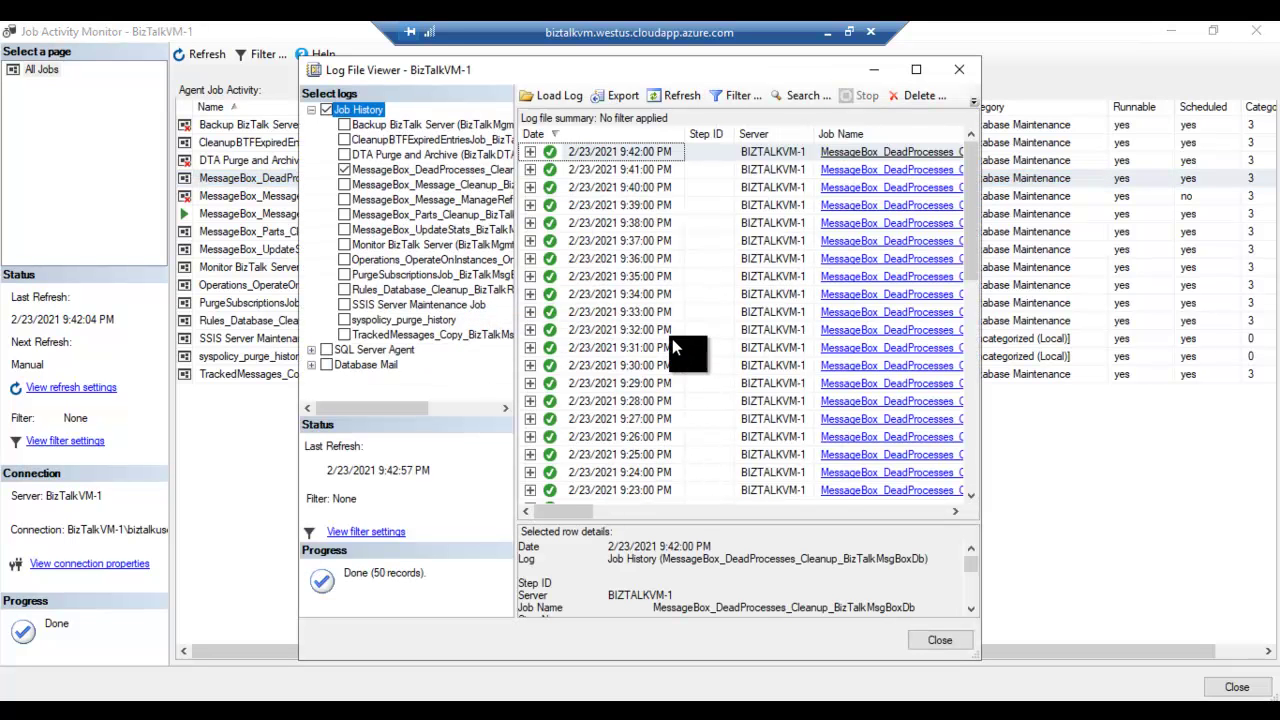
left_click_drag(979, 182, 938, 123)
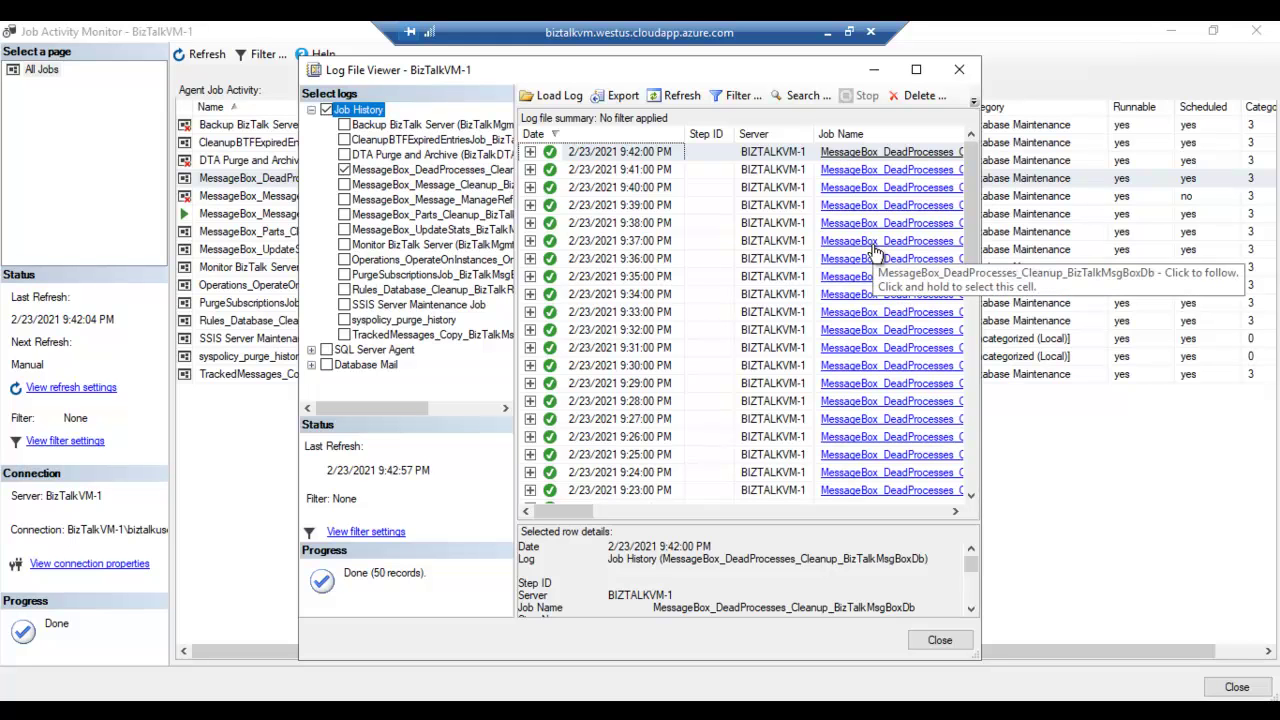
left_click(959, 69)
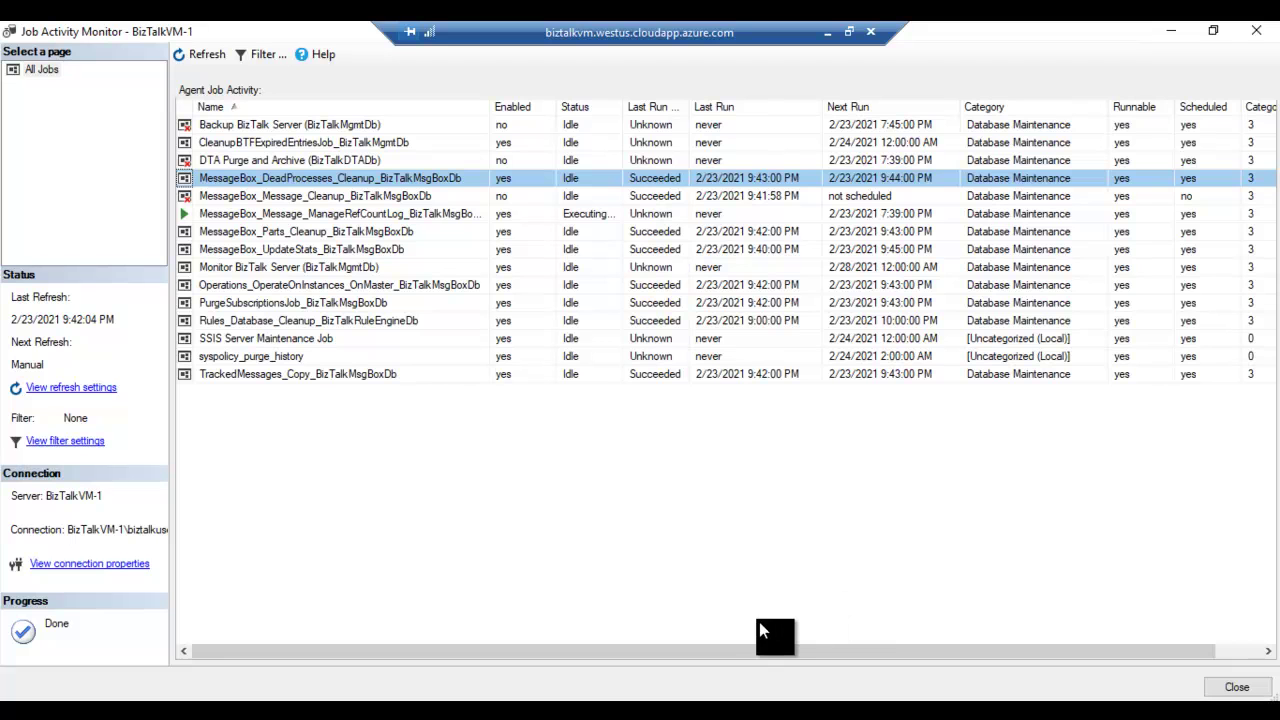
Switch to the Services console and check the status and startup type of the SQL Server Agent (MSSQLSERVER) service.
left_click_drag(743, 648, 644, 660)
left_click(757, 690)
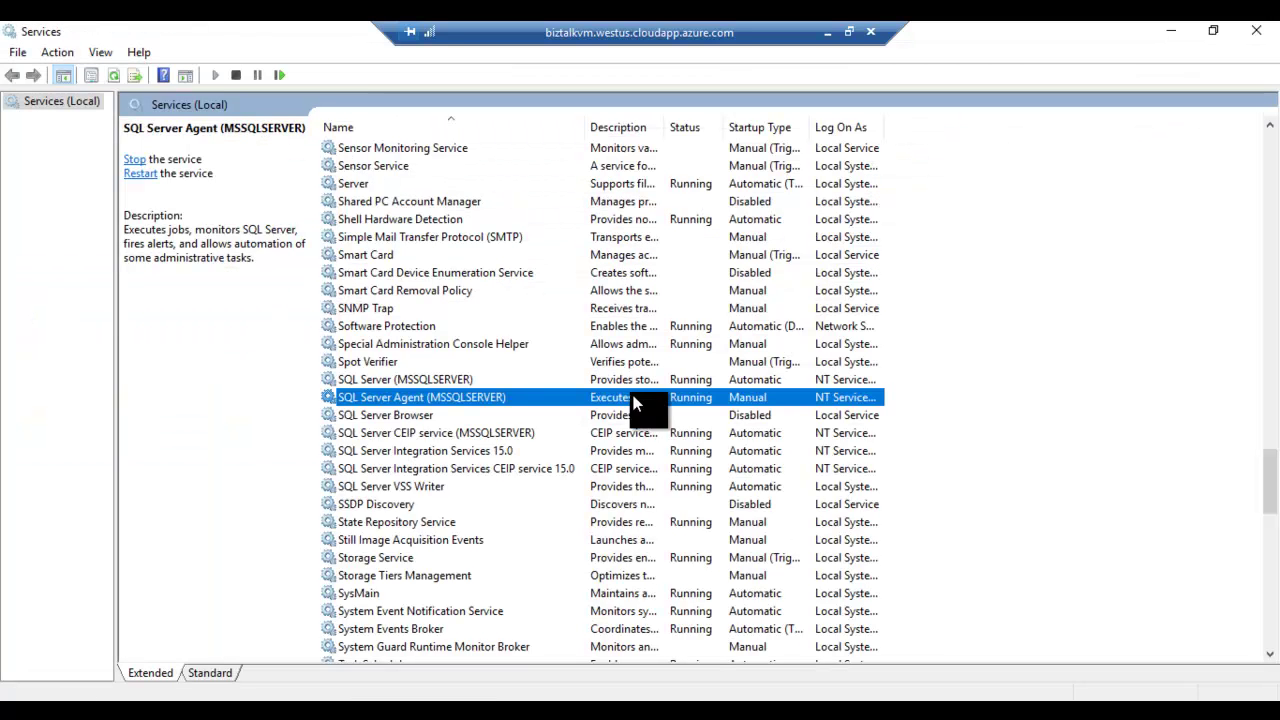
left_click(983, 401)
left_click(770, 401)
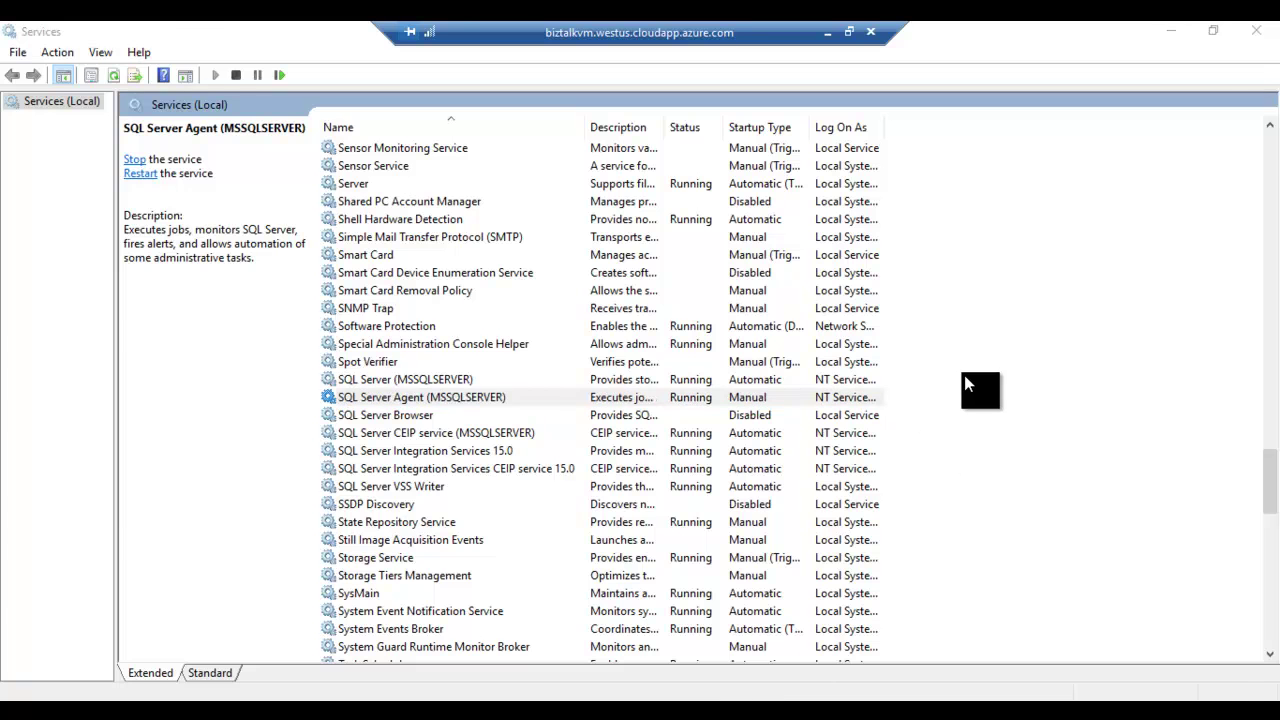
Close the Job Activity Monitor and examine which service control commands SQL Server Agent offers in Management Studio, without running any.
key("alt+Tab")
left_click(1256, 31)
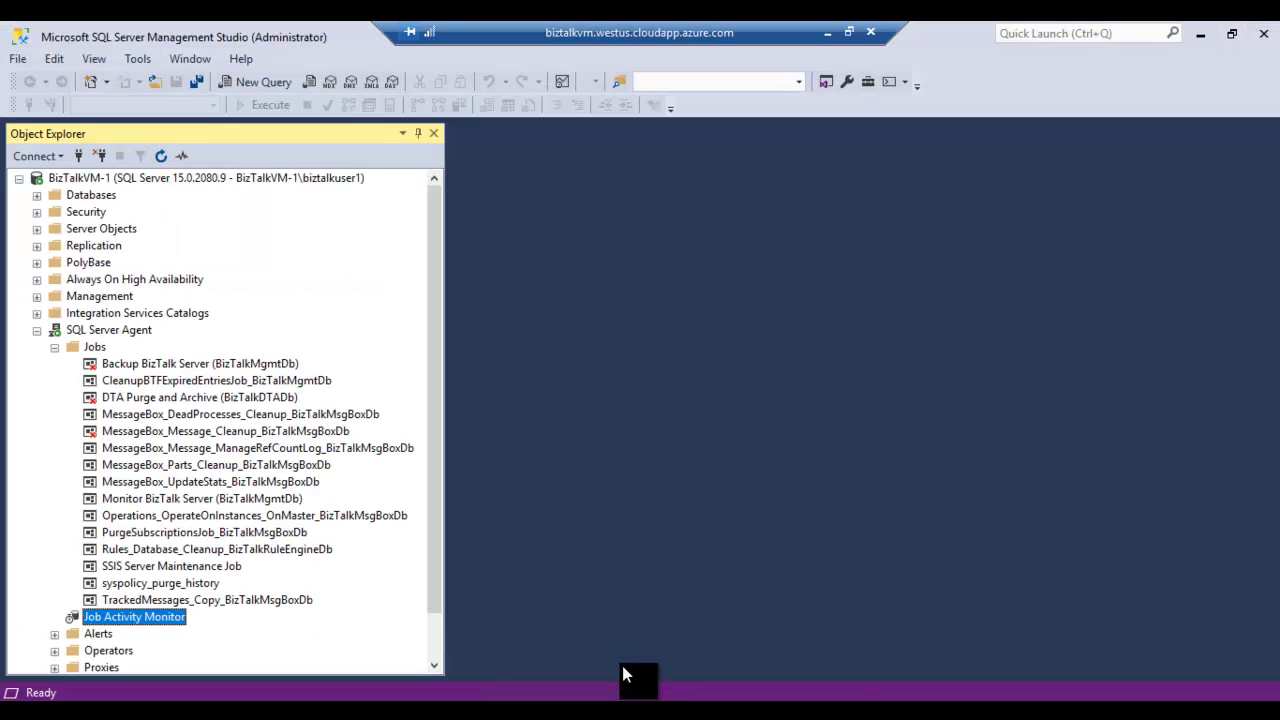
right_click(121, 336)
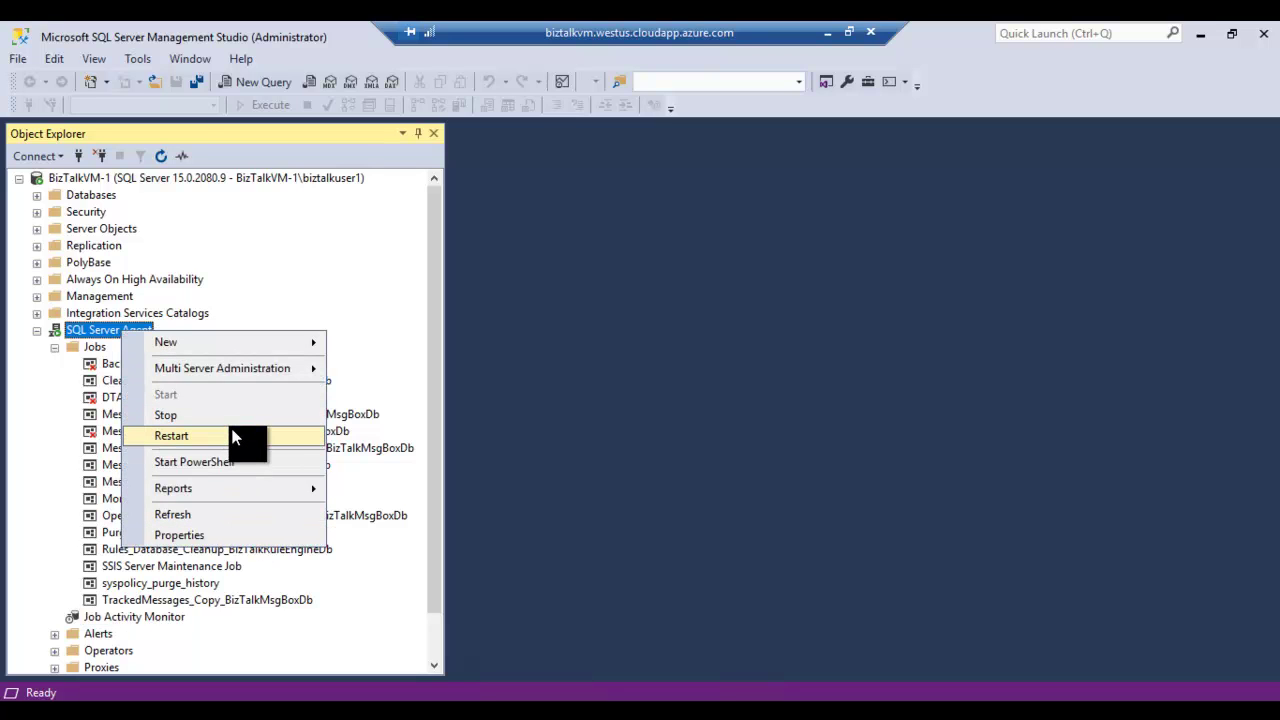
left_click(380, 344)
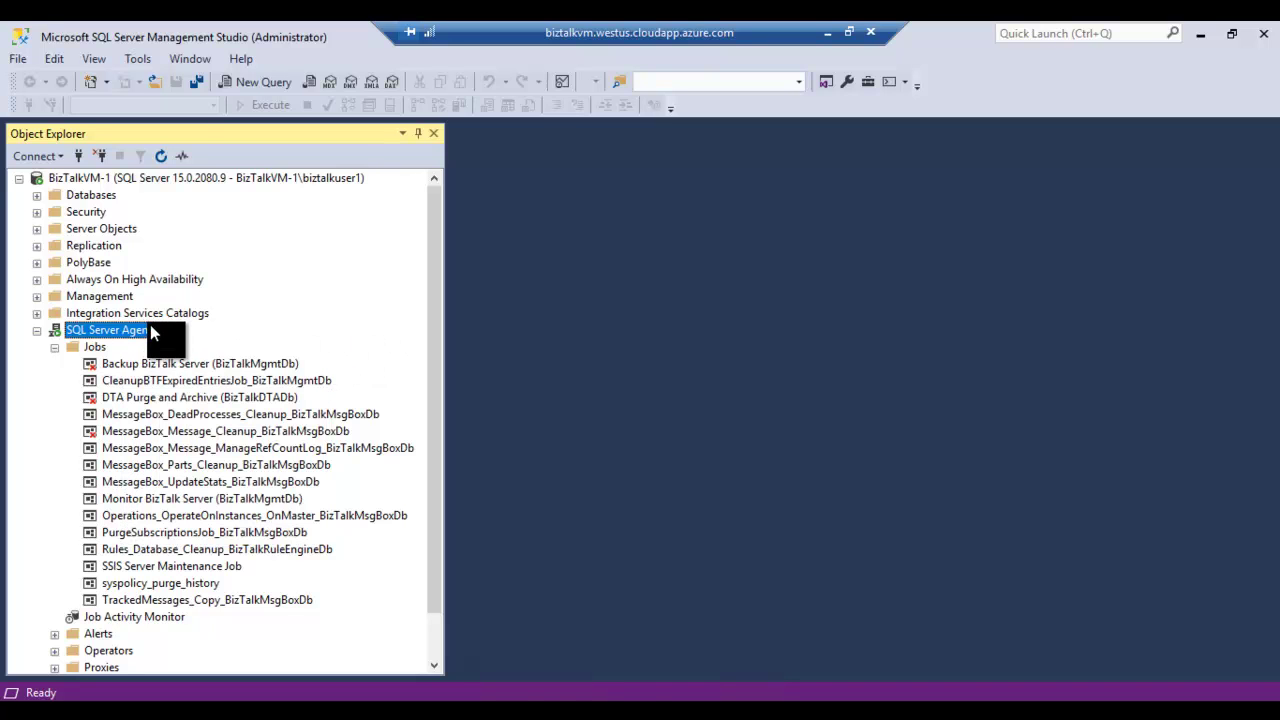
Switch to Sql Server Configuration Manager and select the SQL Server Agent (MSSQLSERVER) service to check its state and start mode.
left_click(580, 710)
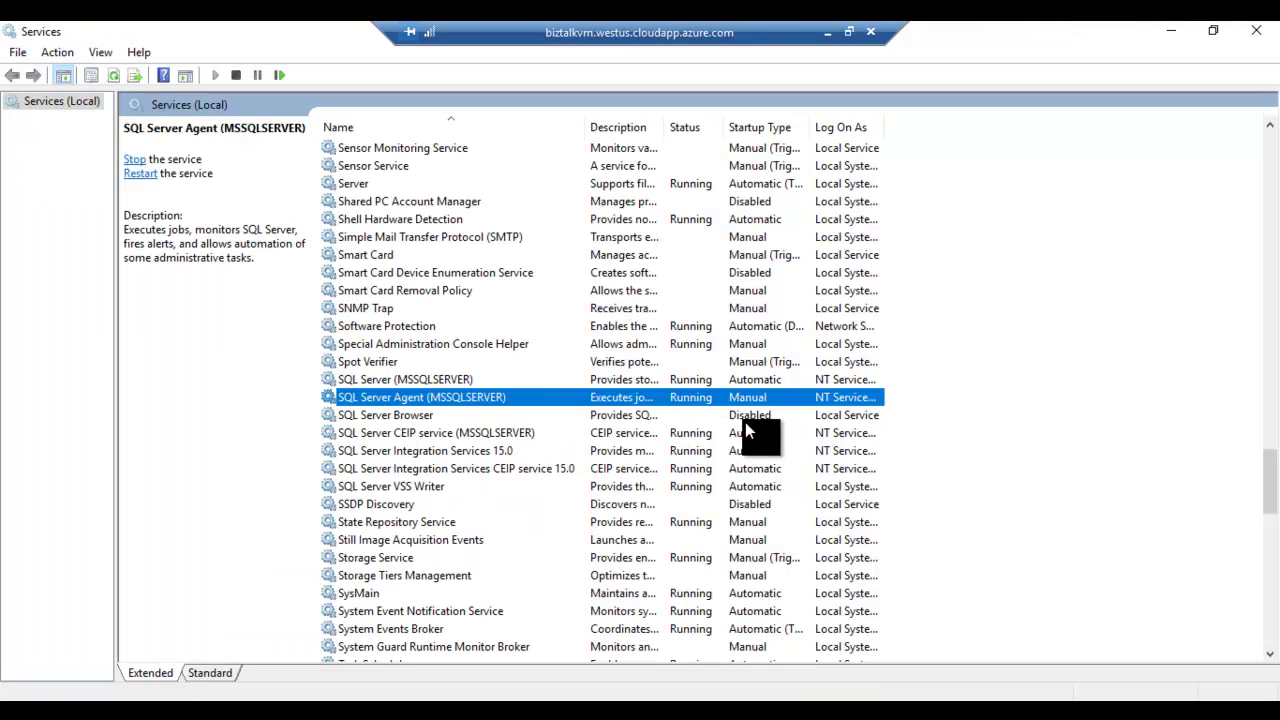
left_click(640, 710)
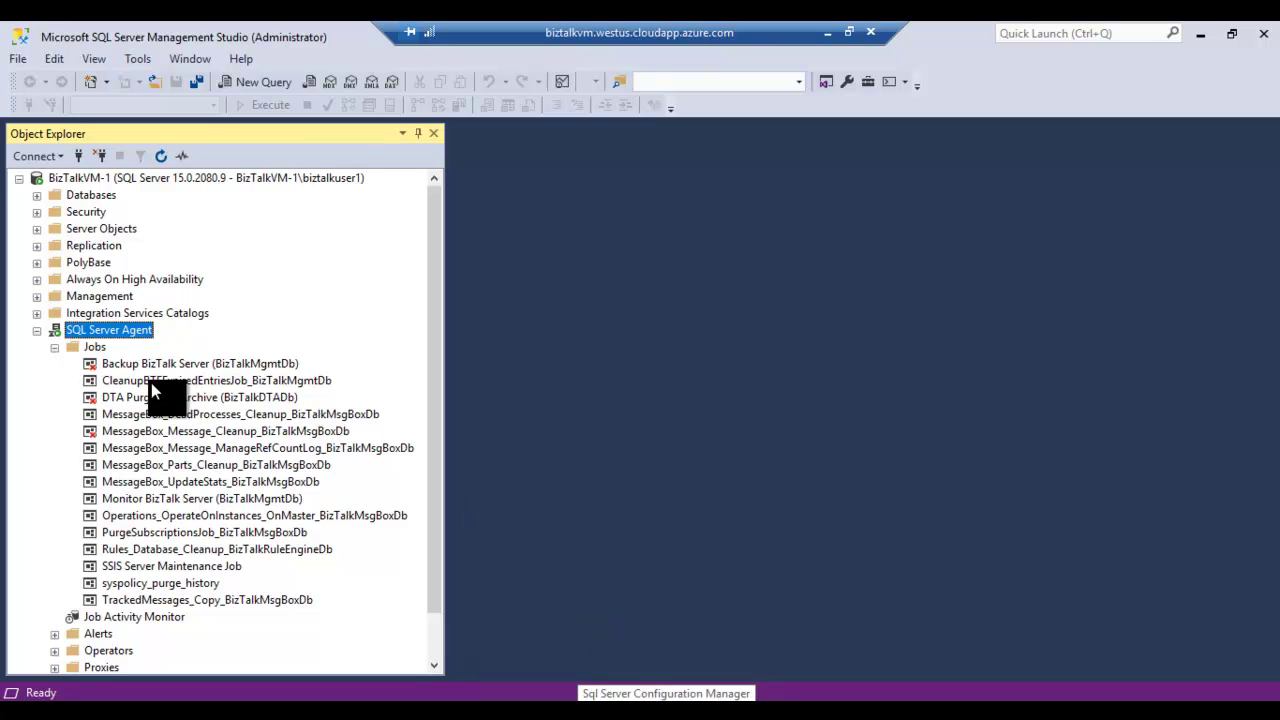
left_click(709, 710)
left_click(666, 711)
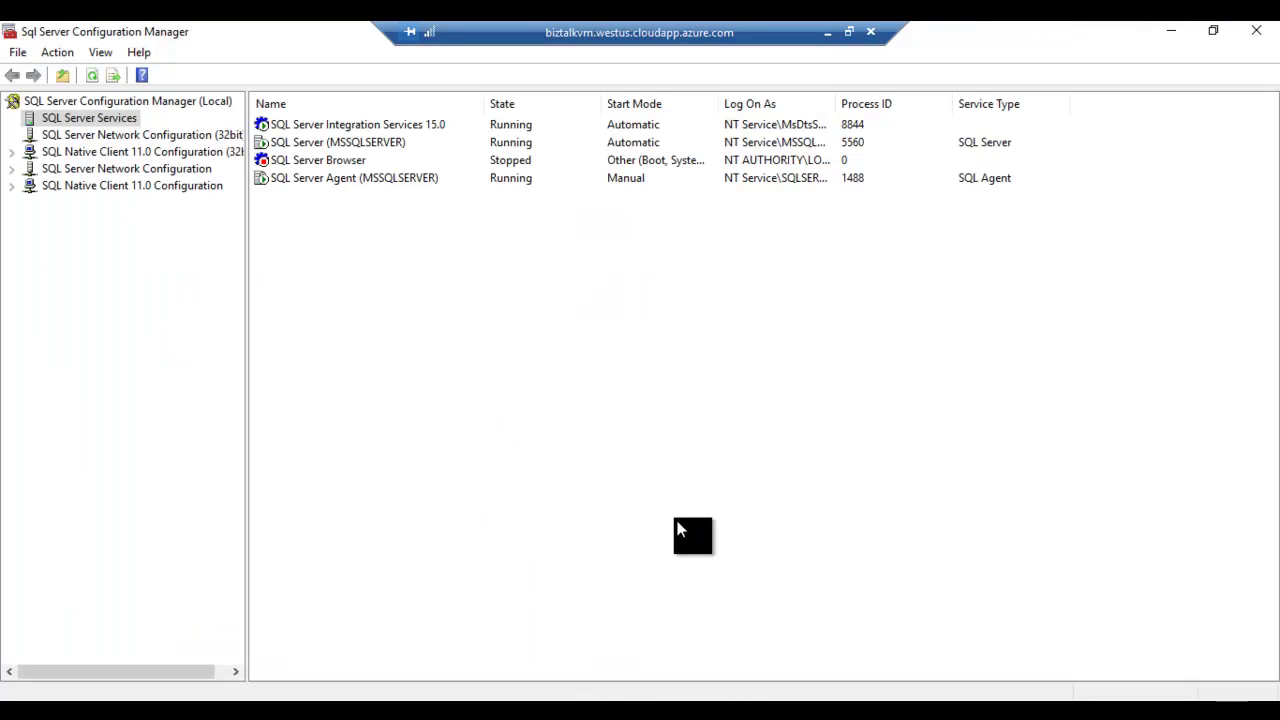
left_click(312, 179)
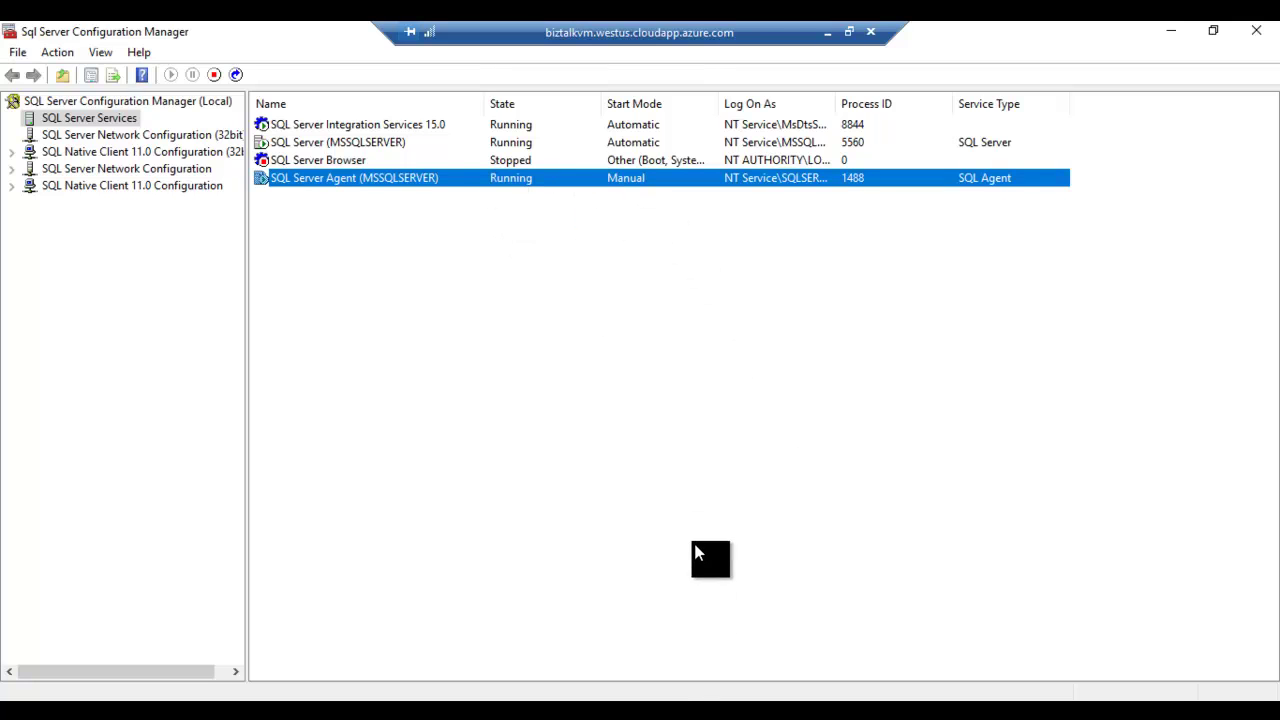
Return to the Services console and review the startup type options in the SQL Server Agent (MSSQLSERVER) properties without changing the type.
left_click(652, 710)
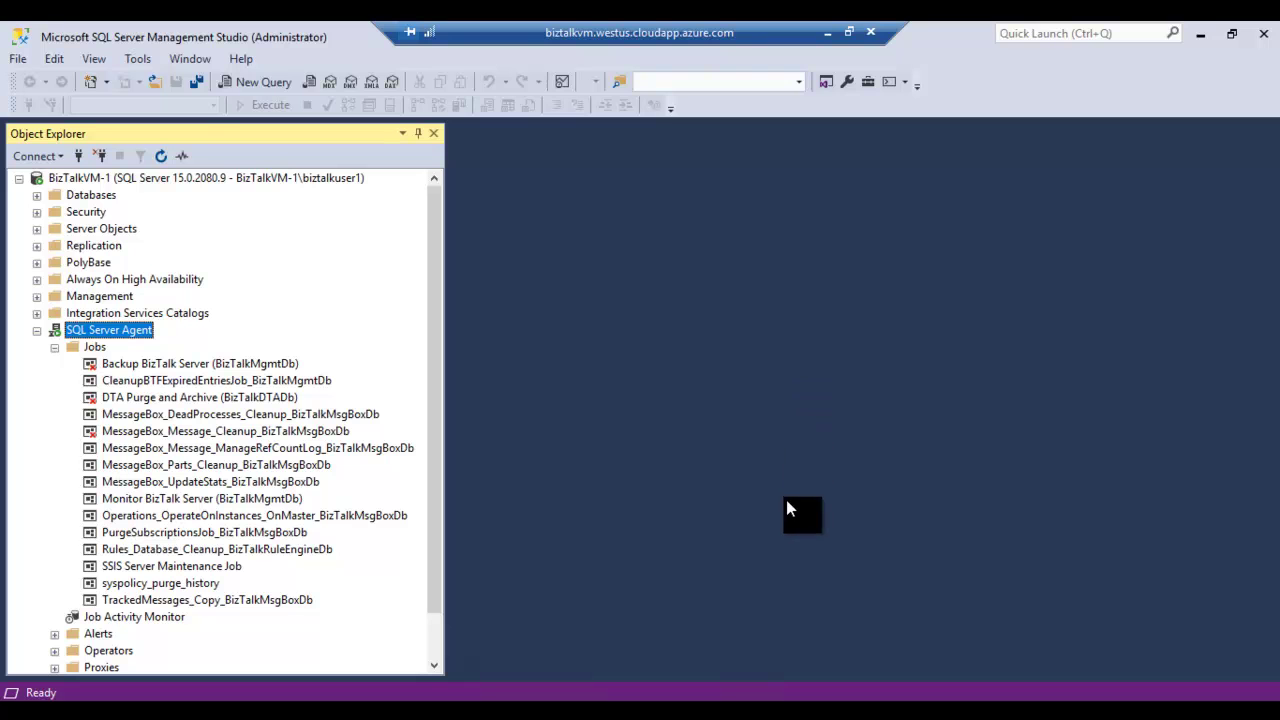
left_click(718, 711)
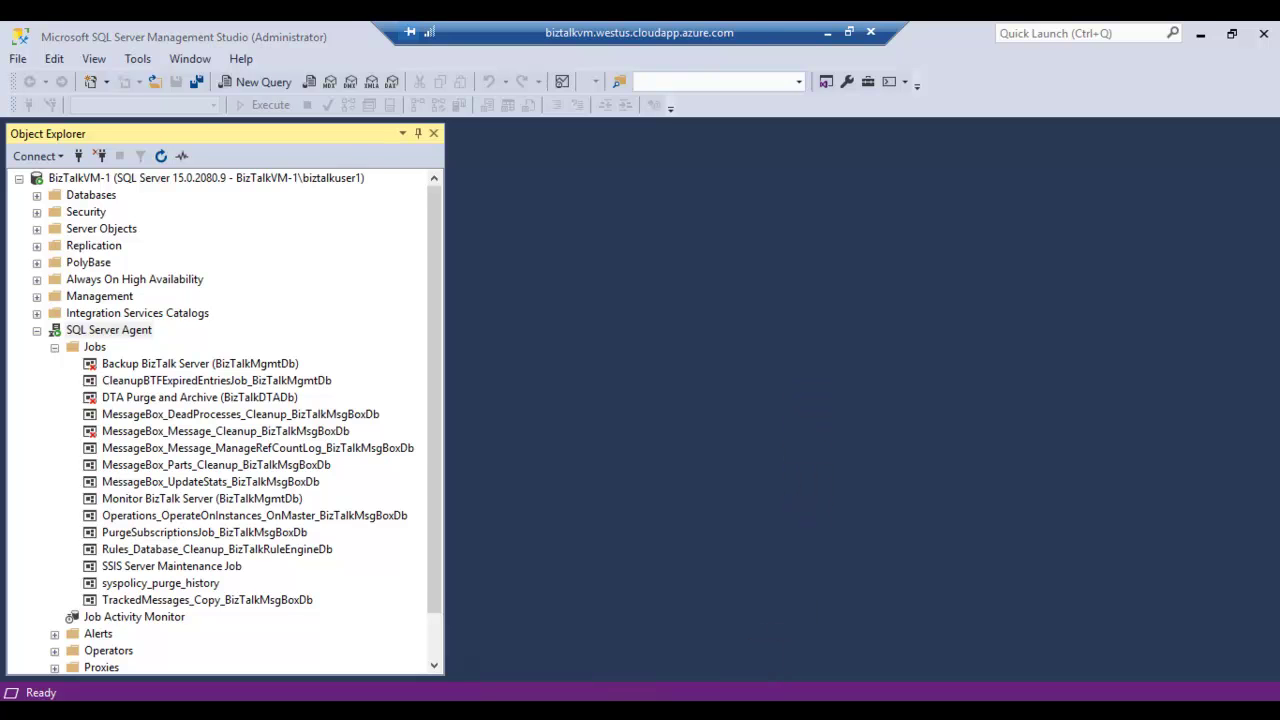
left_click(718, 711)
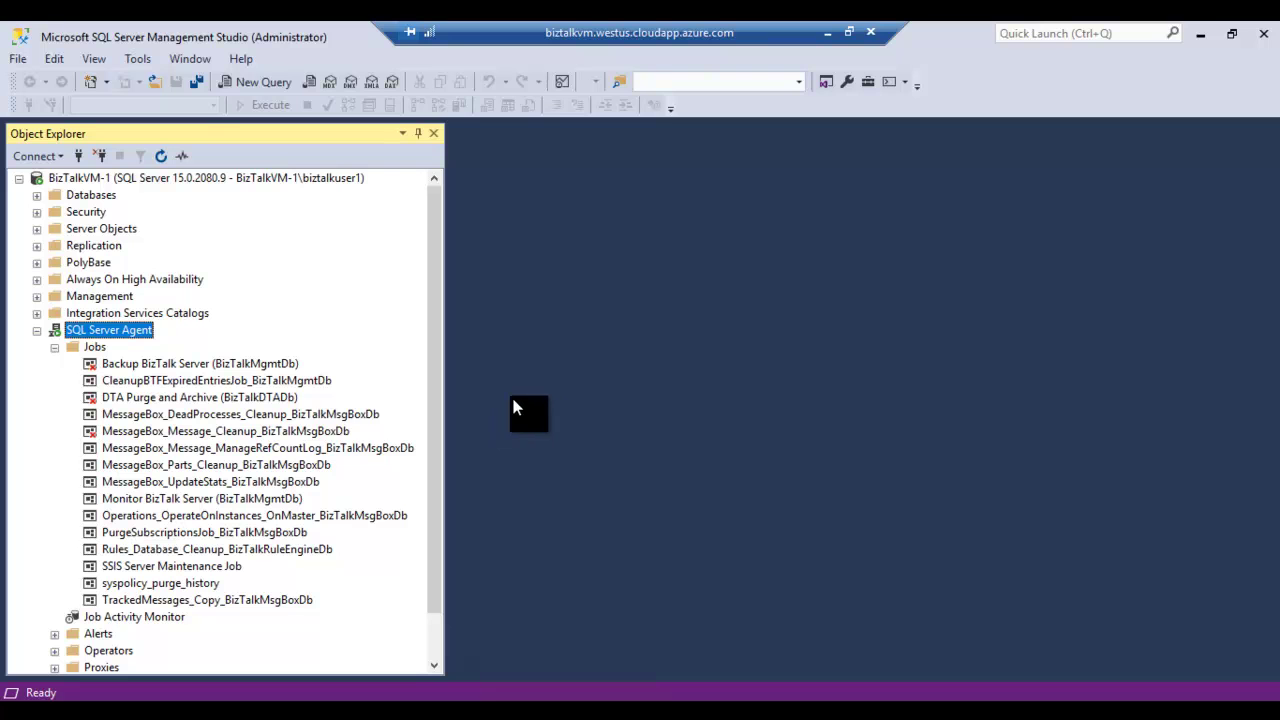
key("alt+Tab")
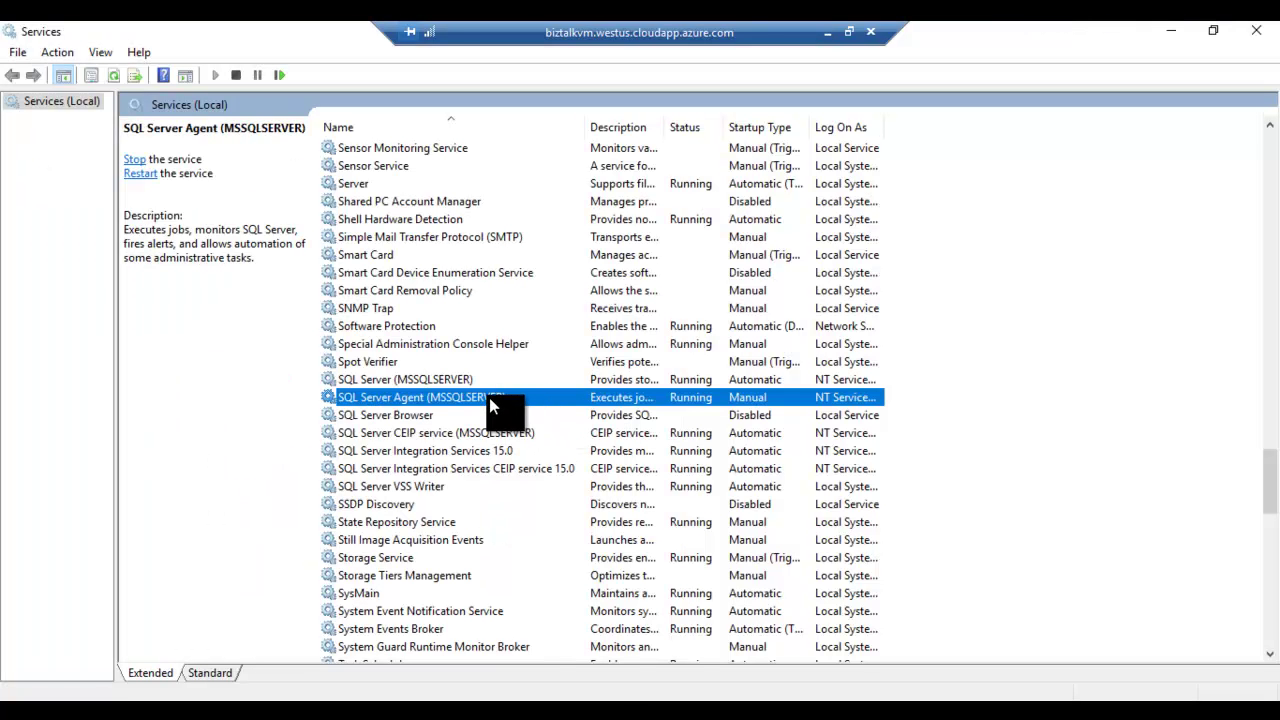
right_click(514, 393)
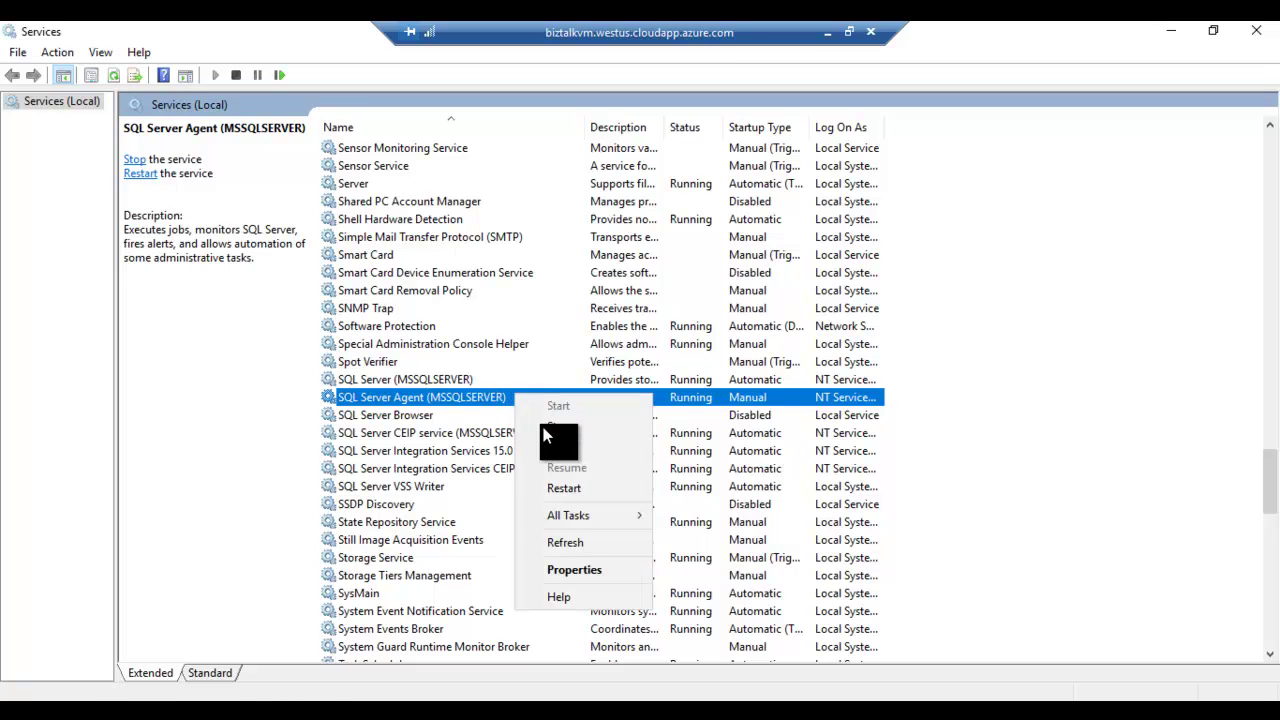
left_click(583, 566)
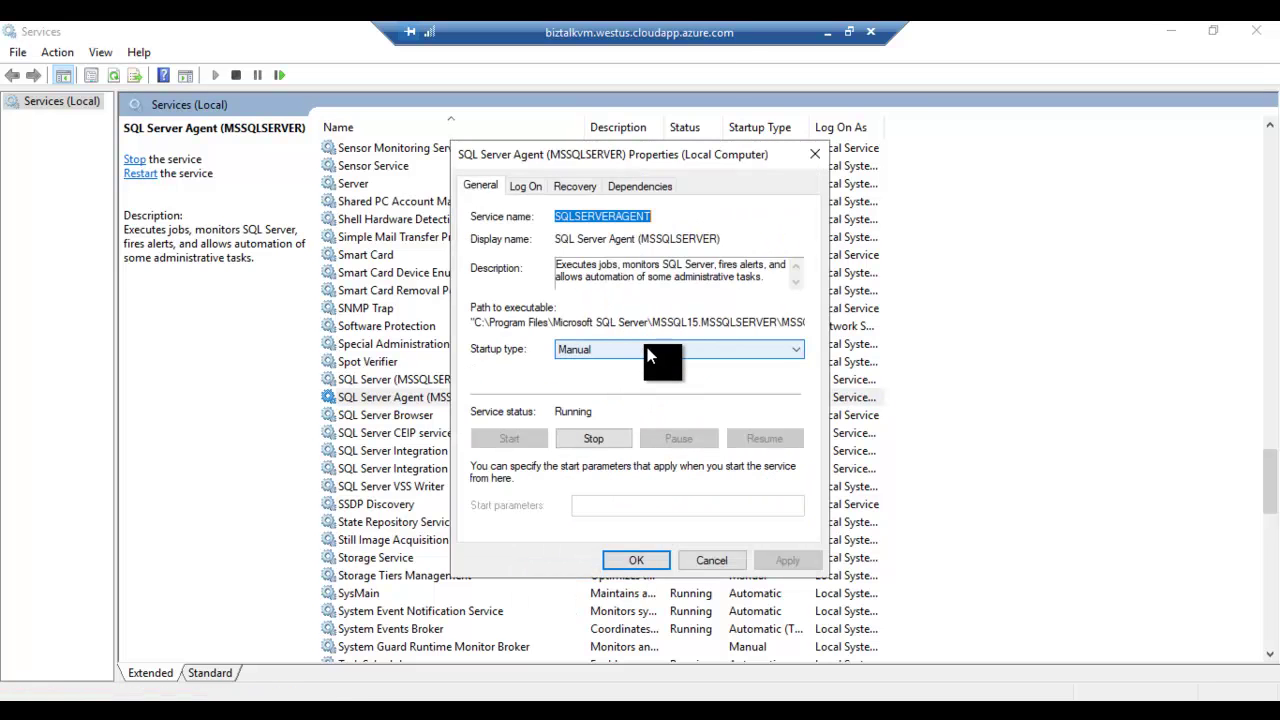
left_click(647, 349)
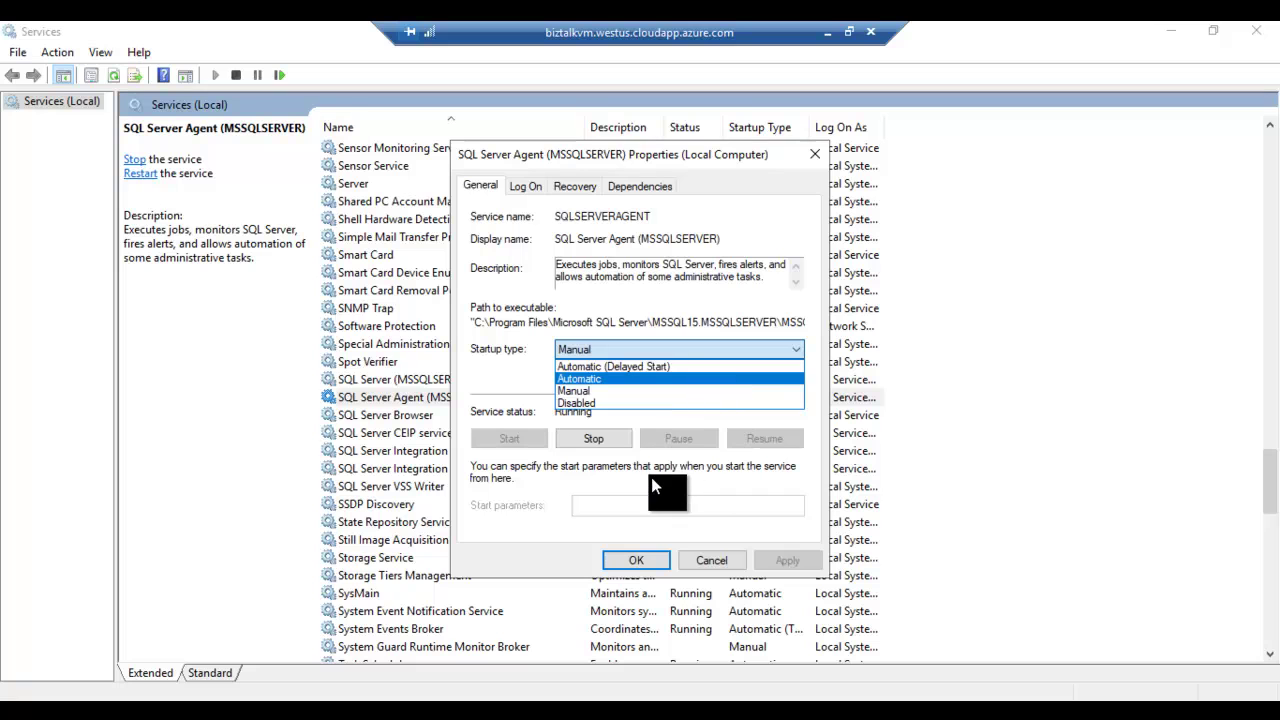
left_click(680, 537)
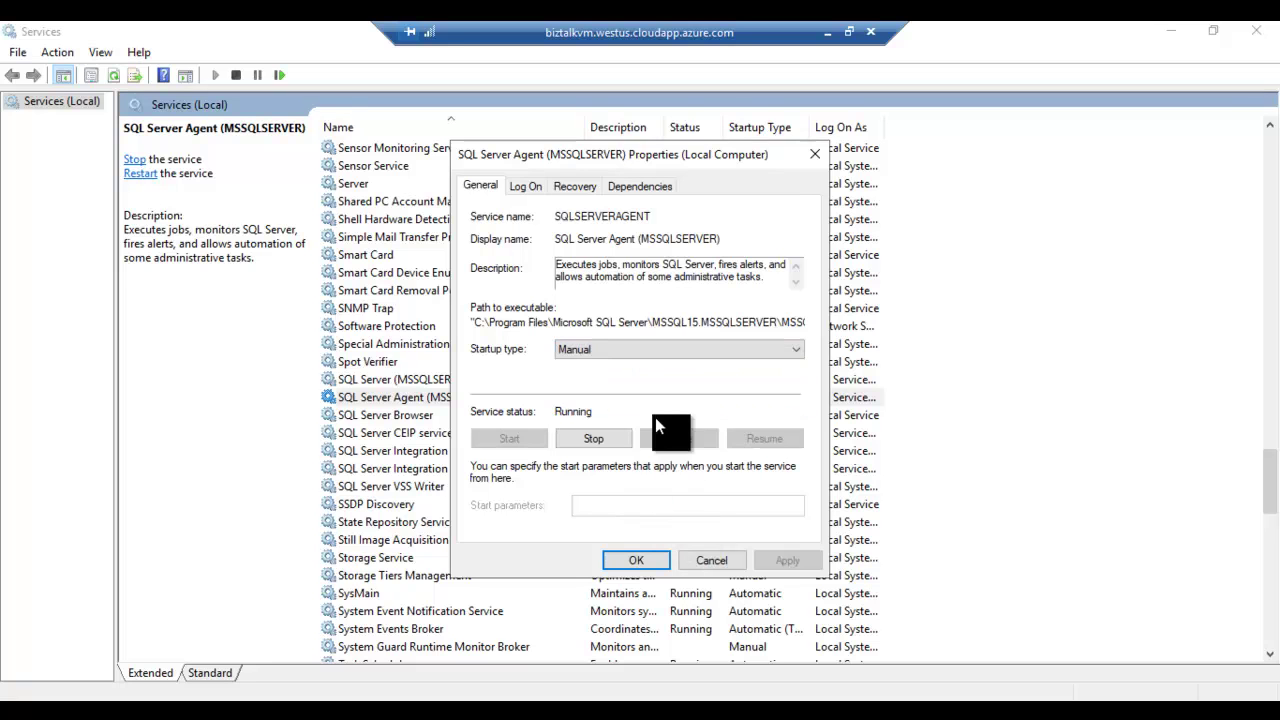